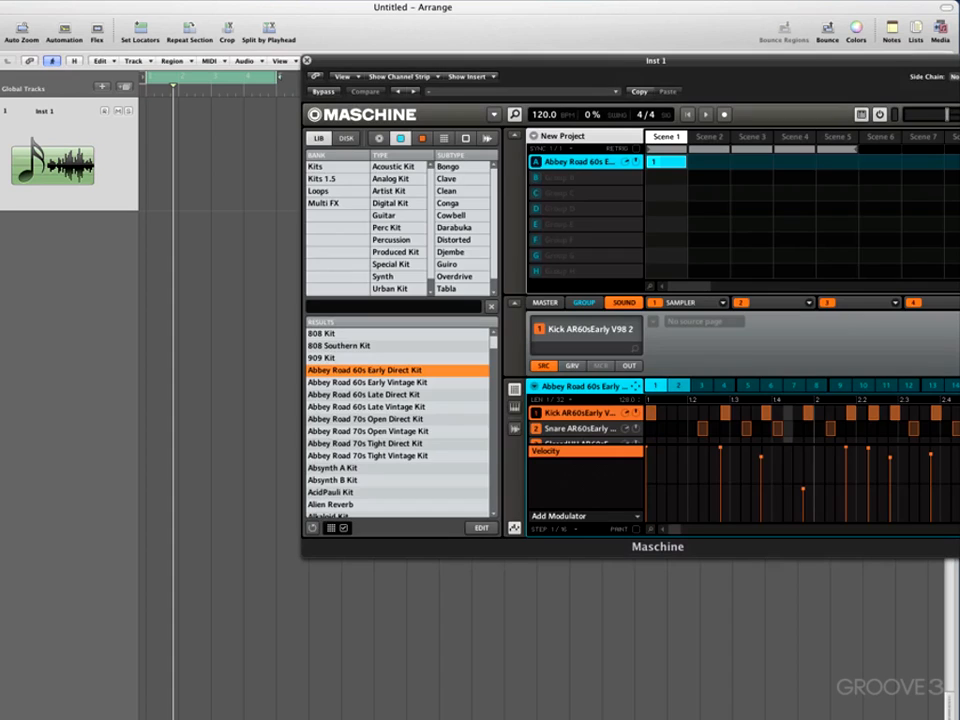
# Step: Stop playback and set the Abbey Road group's pattern drag mode to Audio
pyautogui.press('space')
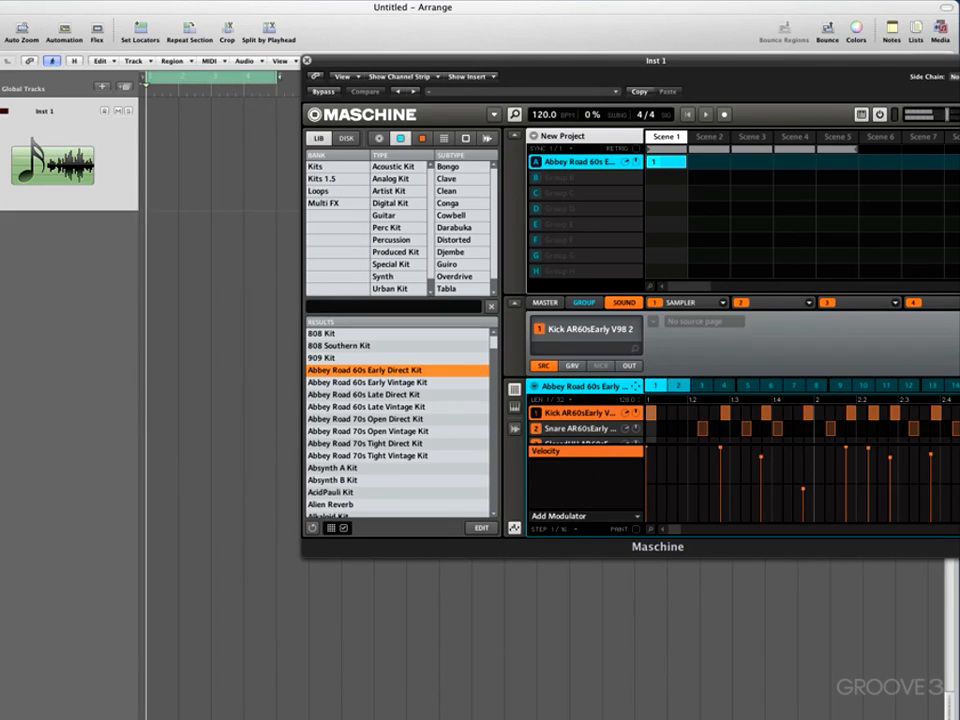
pyautogui.click(535, 389)
pyautogui.moveTo(548, 508)
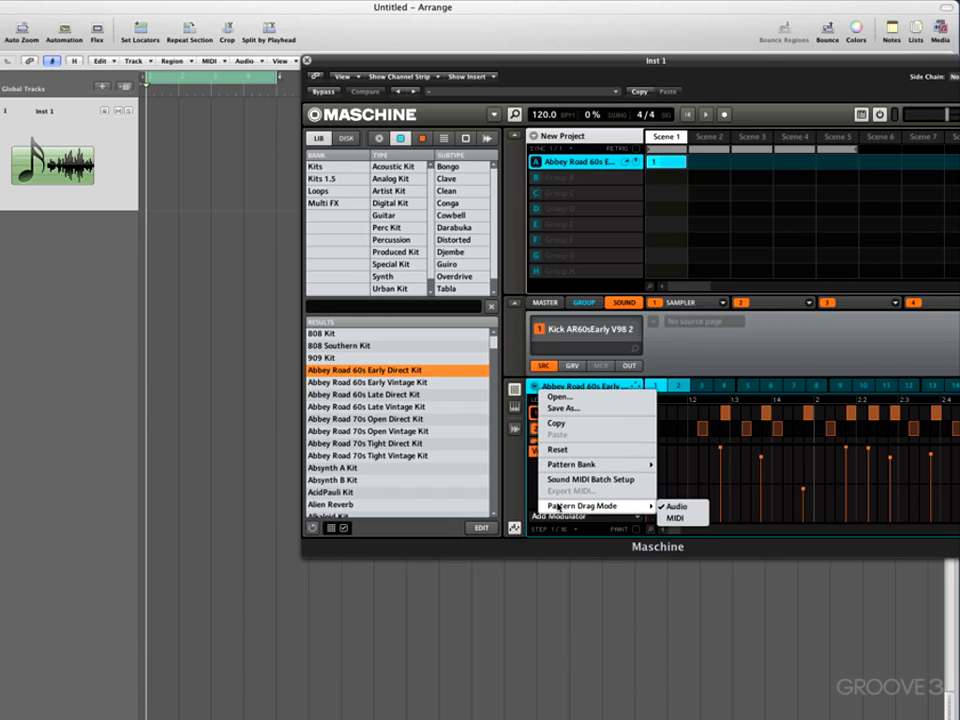
pyautogui.click(675, 516)
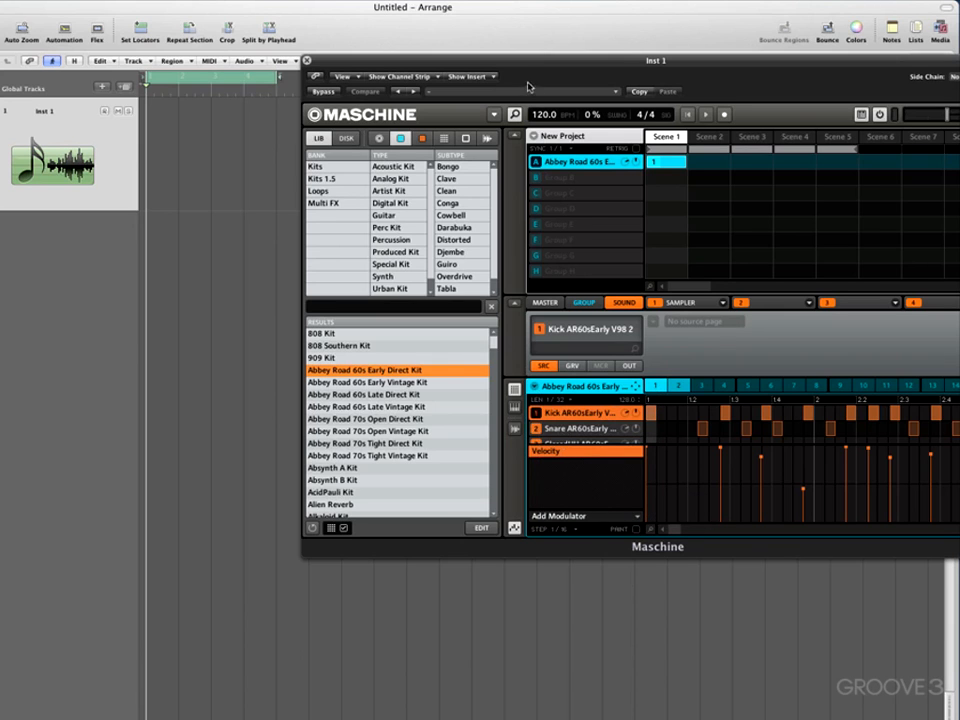
# Step: Reposition the Maschine window, set its view size to Medium and look through the kit's sounds in the pattern editor
pyautogui.moveTo(528, 87); pyautogui.dragTo(391, 55)
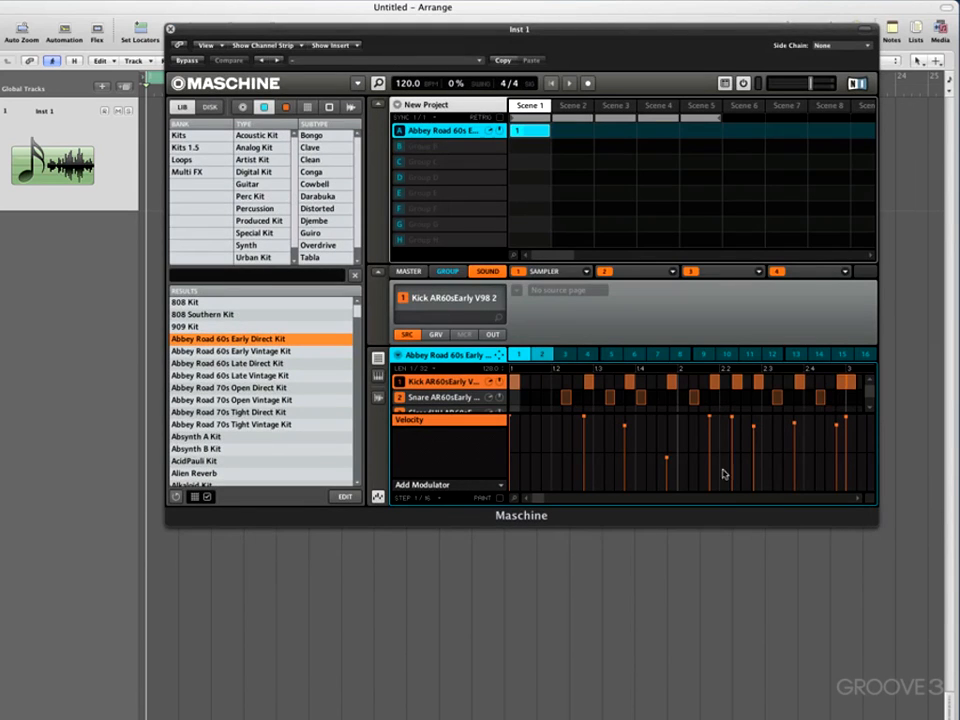
pyautogui.scroll(-1, 833, 392)
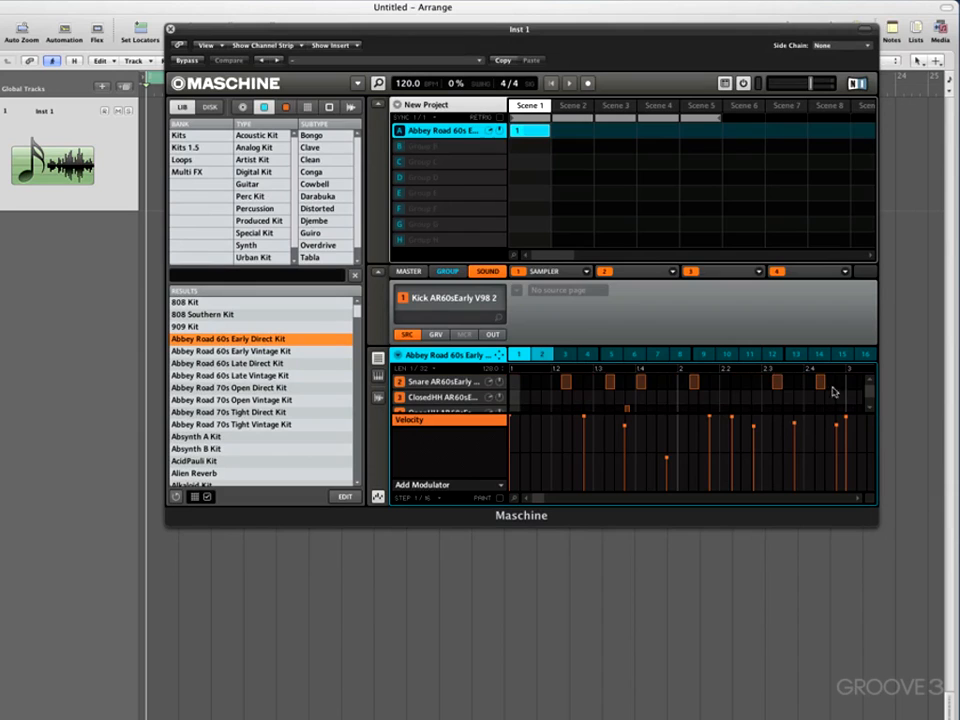
pyautogui.click(357, 83)
pyautogui.moveTo(369, 124)
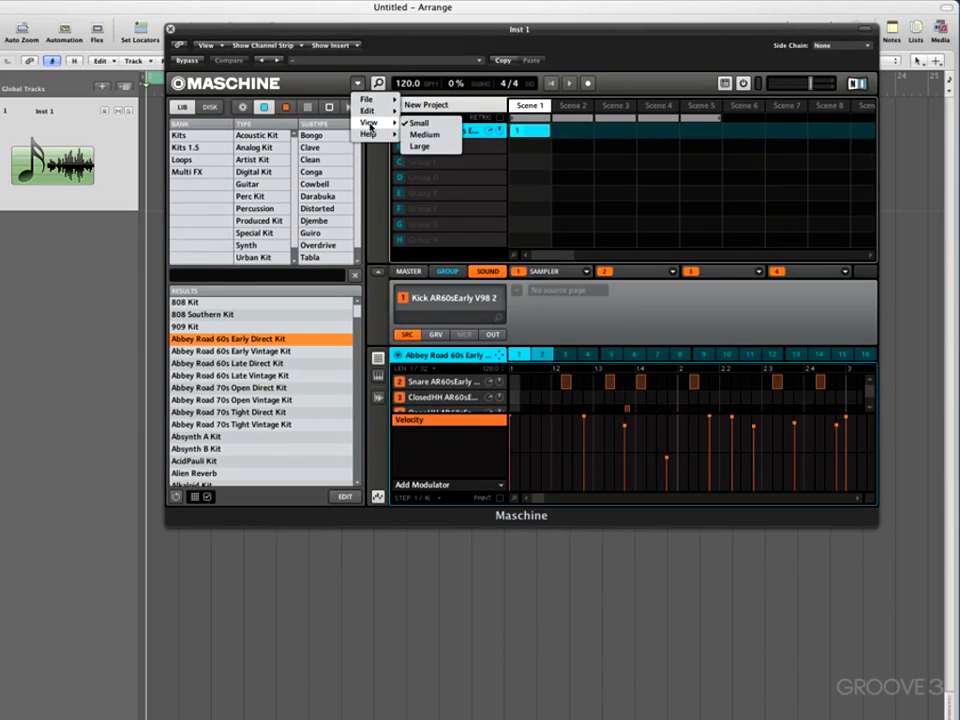
pyautogui.click(426, 134)
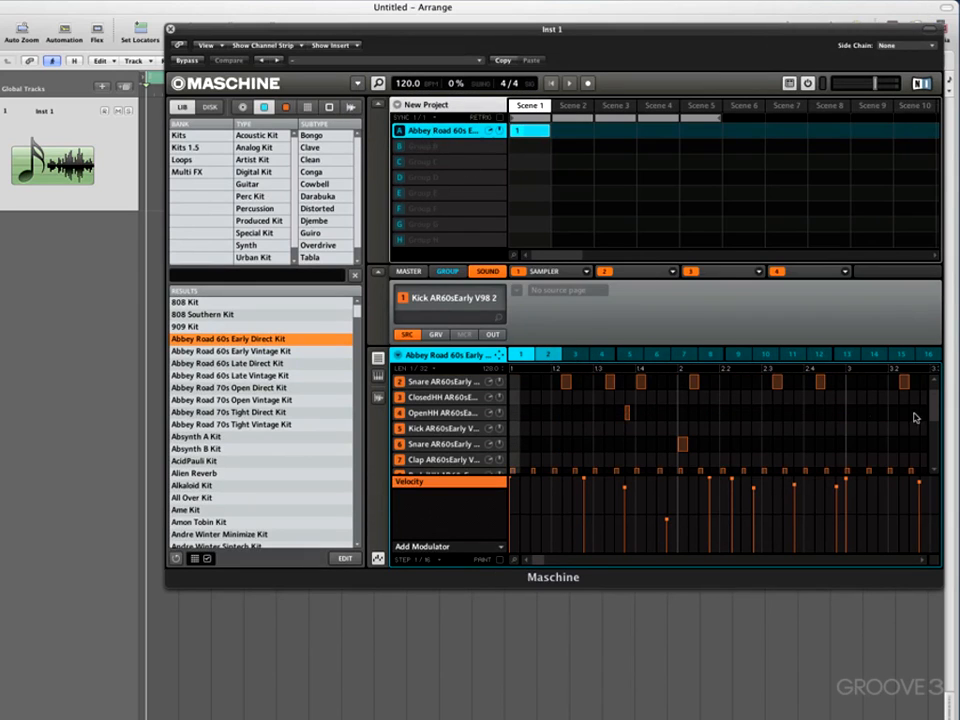
pyautogui.moveTo(935, 414)
pyautogui.mouseDown()
pyautogui.moveTo(934, 450)
pyautogui.moveTo(930, 392)
pyautogui.mouseUp()
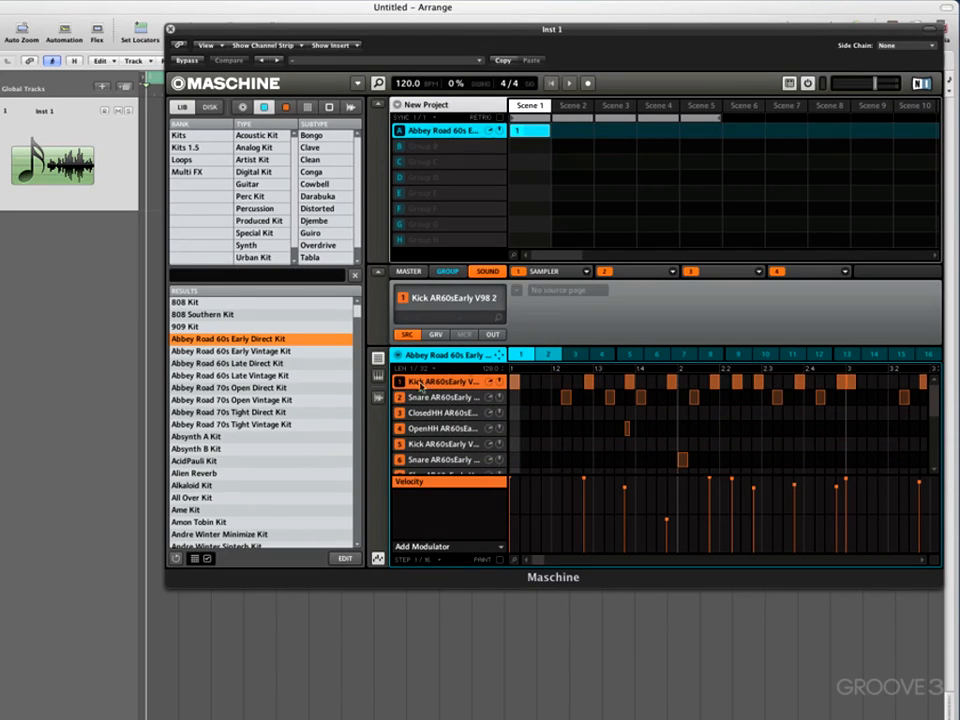
pyautogui.scroll(-3, 424, 388)
pyautogui.scroll(3, 422, 391)
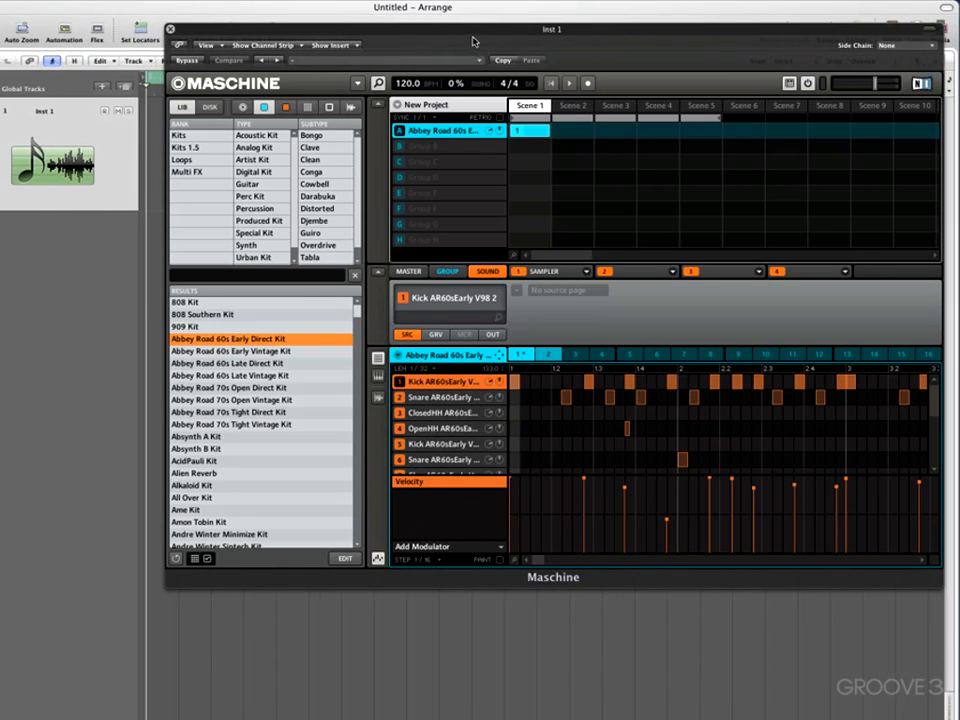
# Step: Export the full drum pattern as audio onto a new track in the arrangement, starting at bar 2
pyautogui.moveTo(460, 38); pyautogui.dragTo(523, 38)
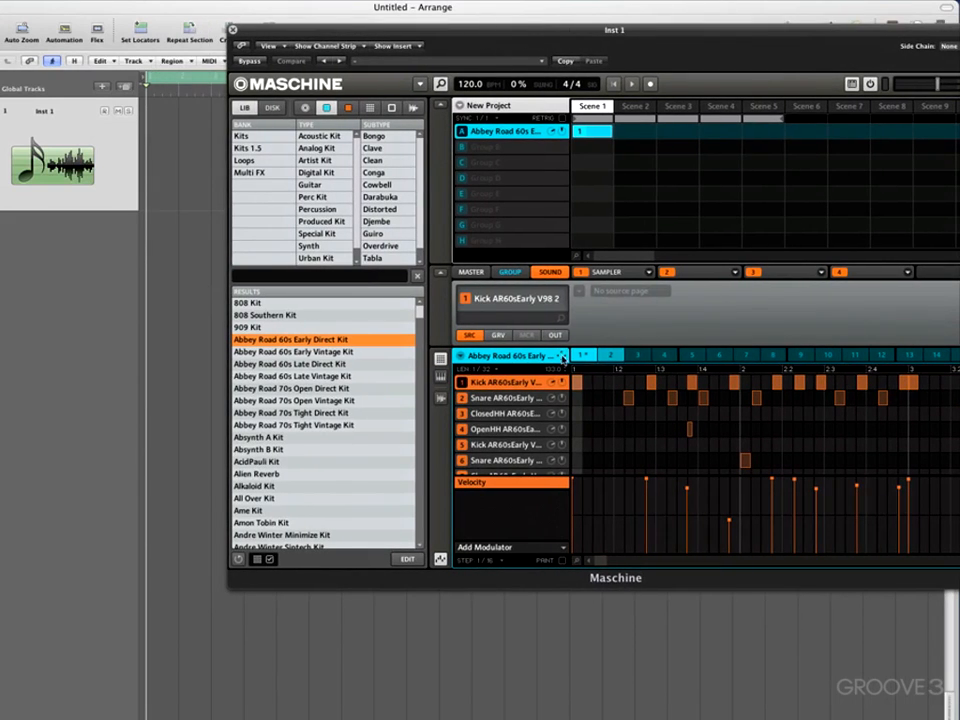
pyautogui.moveTo(563, 357); pyautogui.dragTo(560, 355)
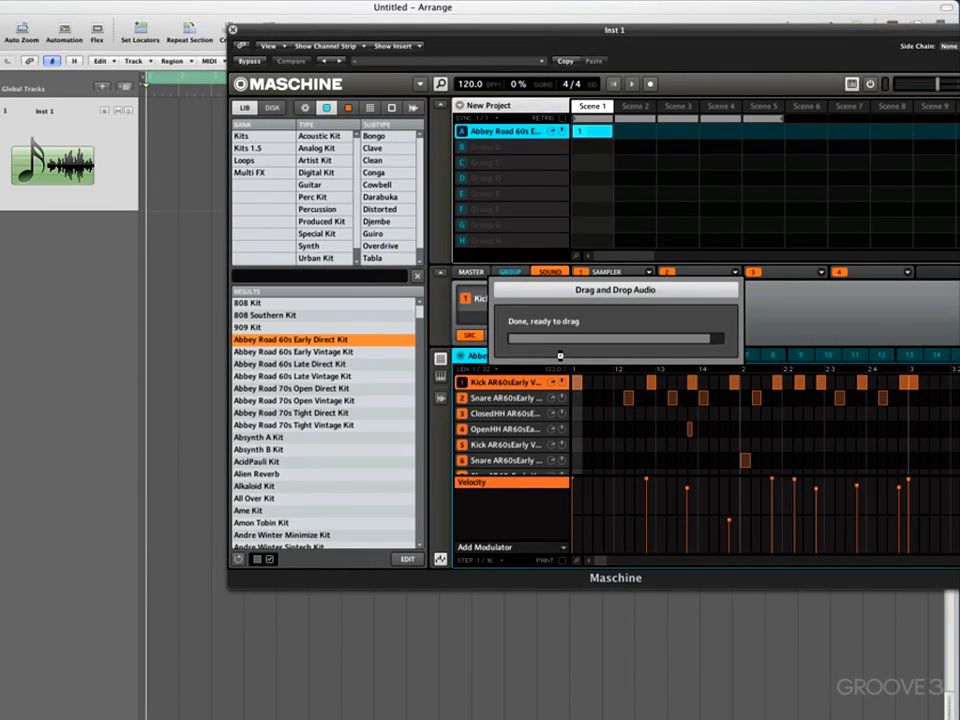
pyautogui.moveTo(224, 237); pyautogui.dragTo(203, 224)
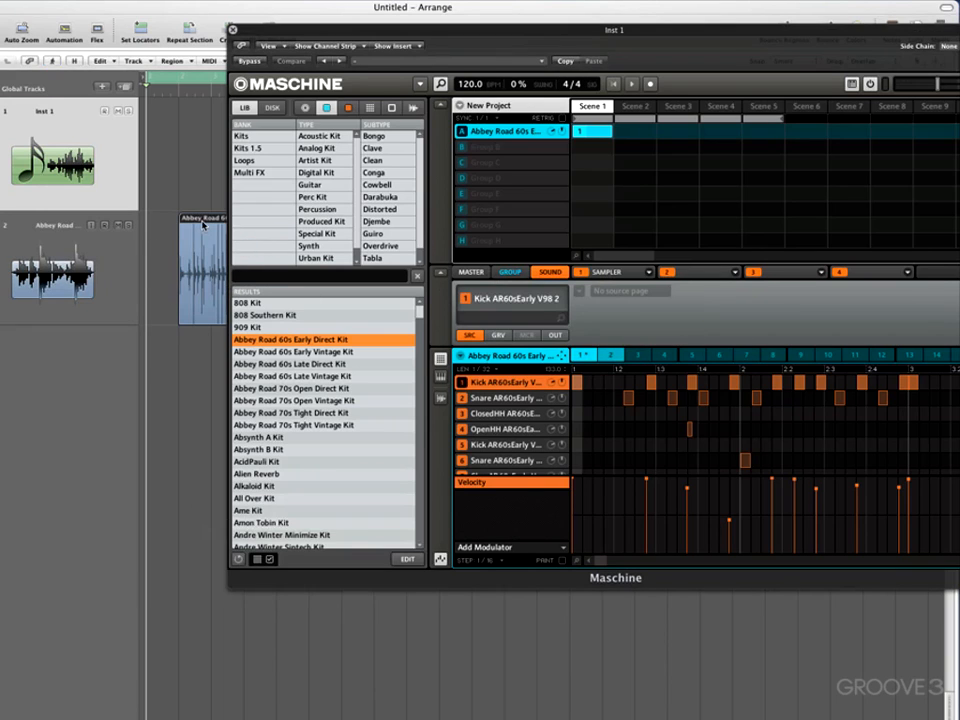
# Step: Close the Maschine window, move the exported audio region to start at bar 1 and play it back
pyautogui.click(232, 31)
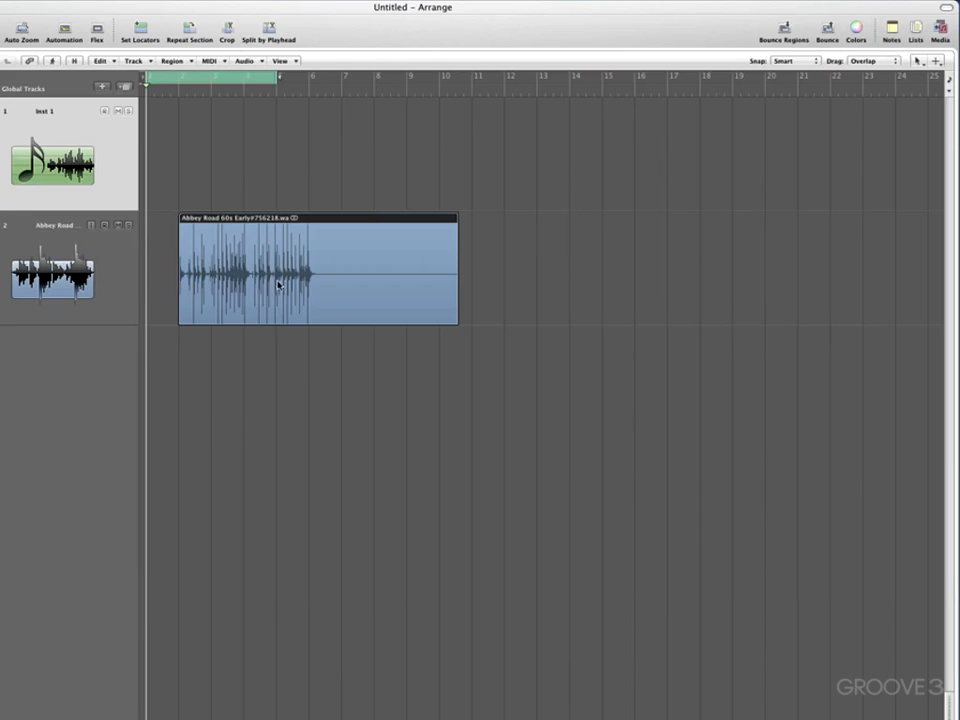
pyautogui.moveTo(278, 305); pyautogui.dragTo(248, 304)
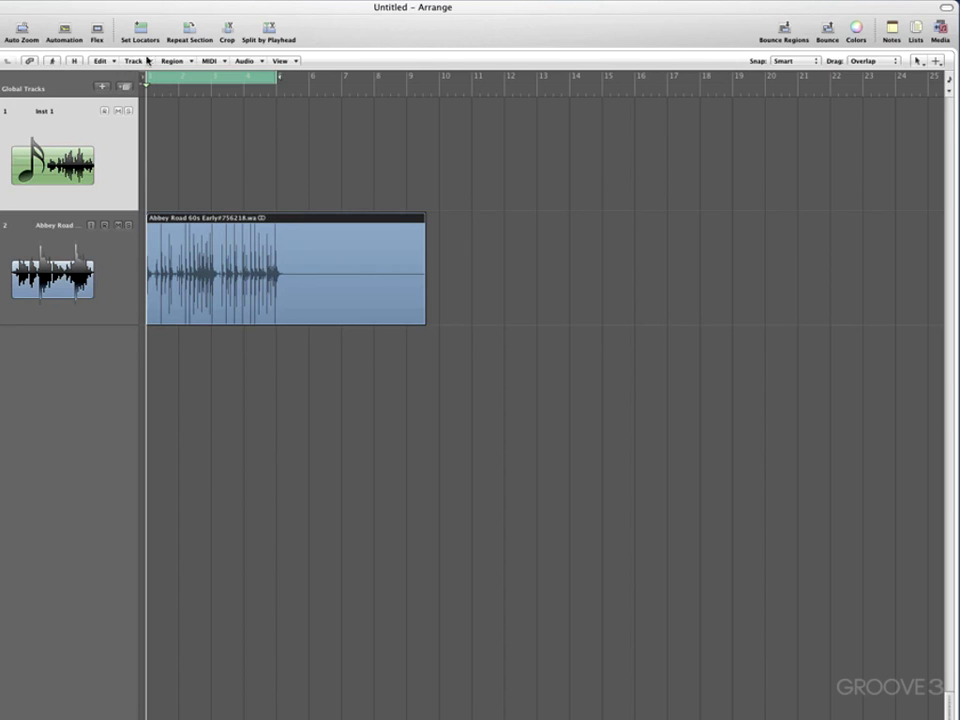
pyautogui.press('space')
# Step: Delete the exported Abbey Road audio region and its track from the arrangement
pyautogui.click(52, 231)
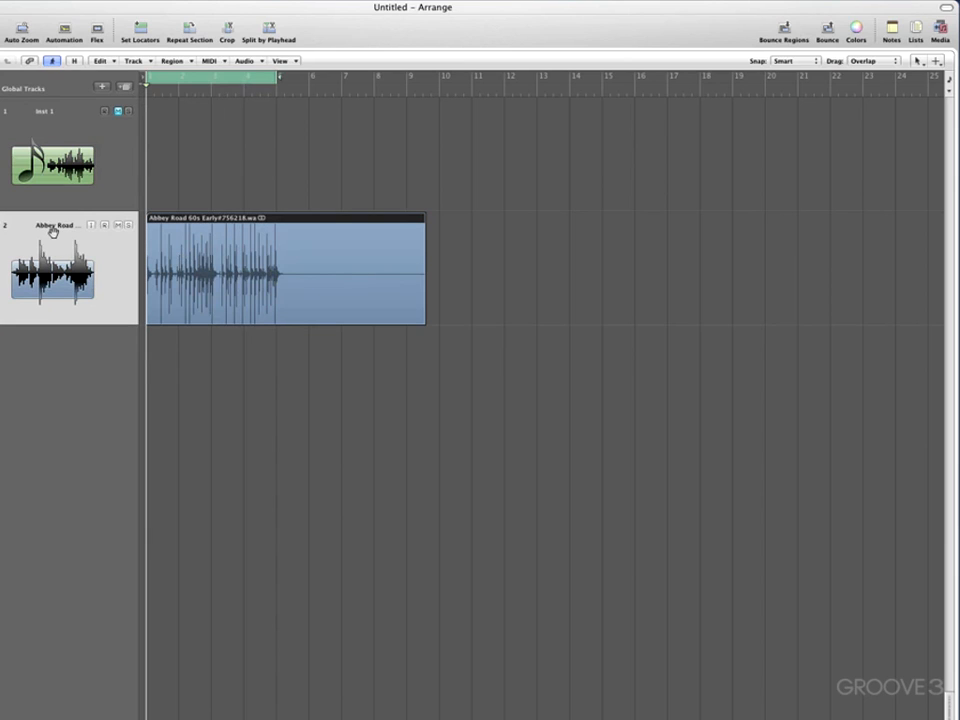
pyautogui.rightClick(53, 231)
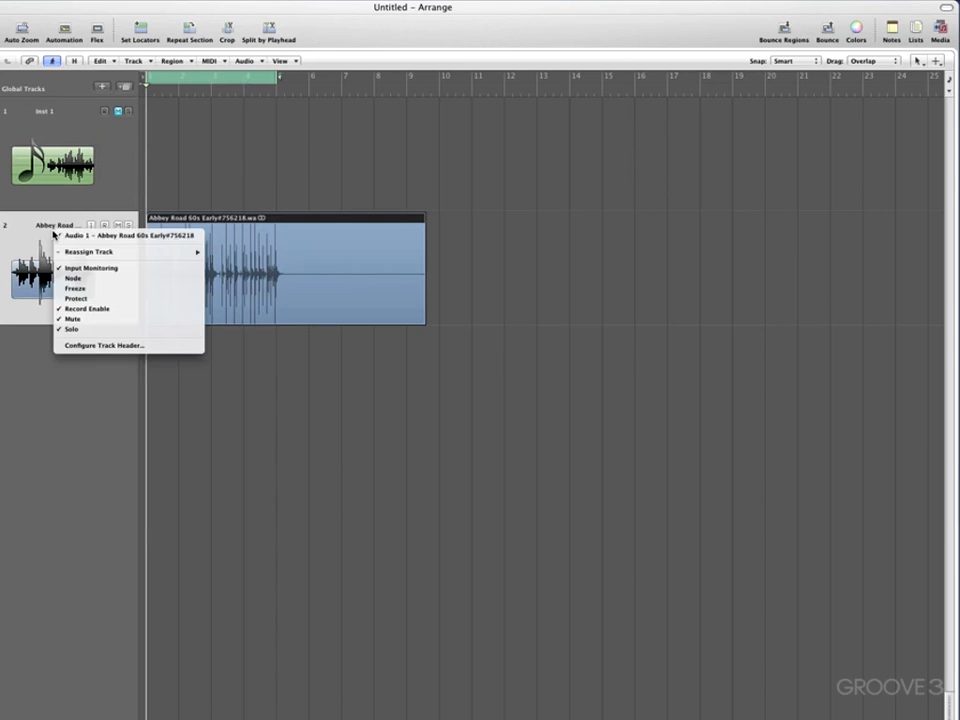
pyautogui.click(23, 238)
pyautogui.press('Delete')
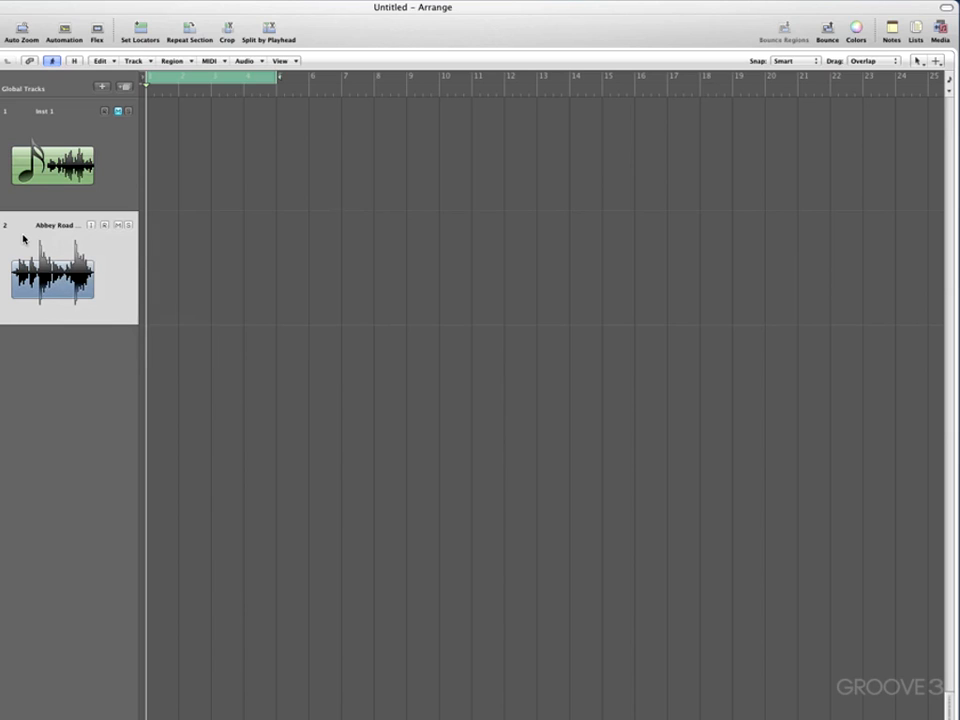
pyautogui.press('Delete')
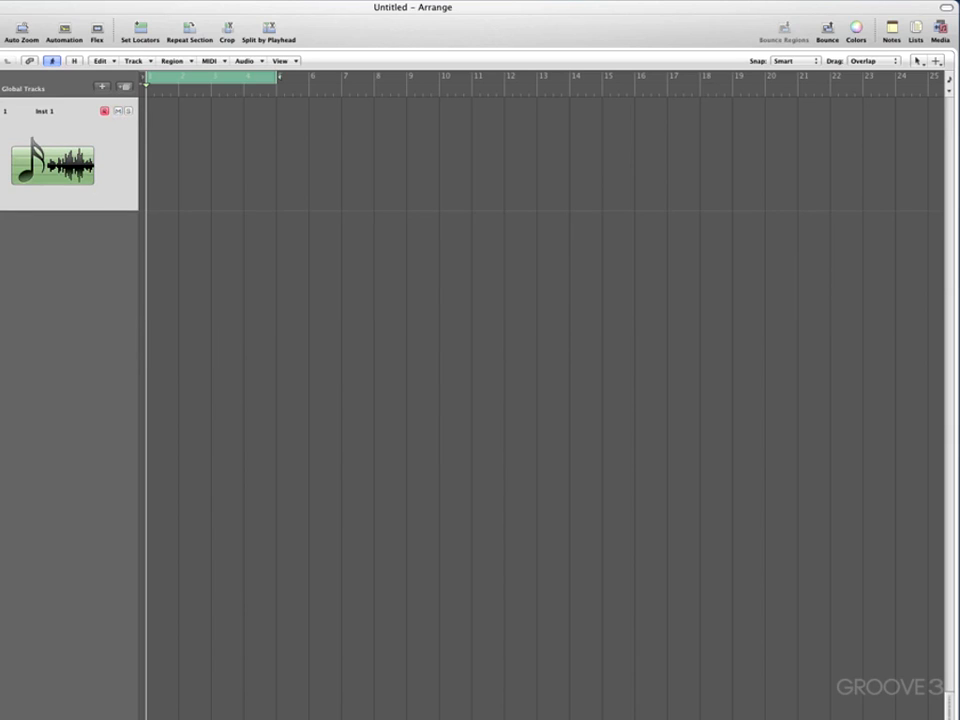
# Step: Reopen Maschine and mute kick sounds 1 and 5 and snare sounds 2 and 6
pyautogui.press('v')
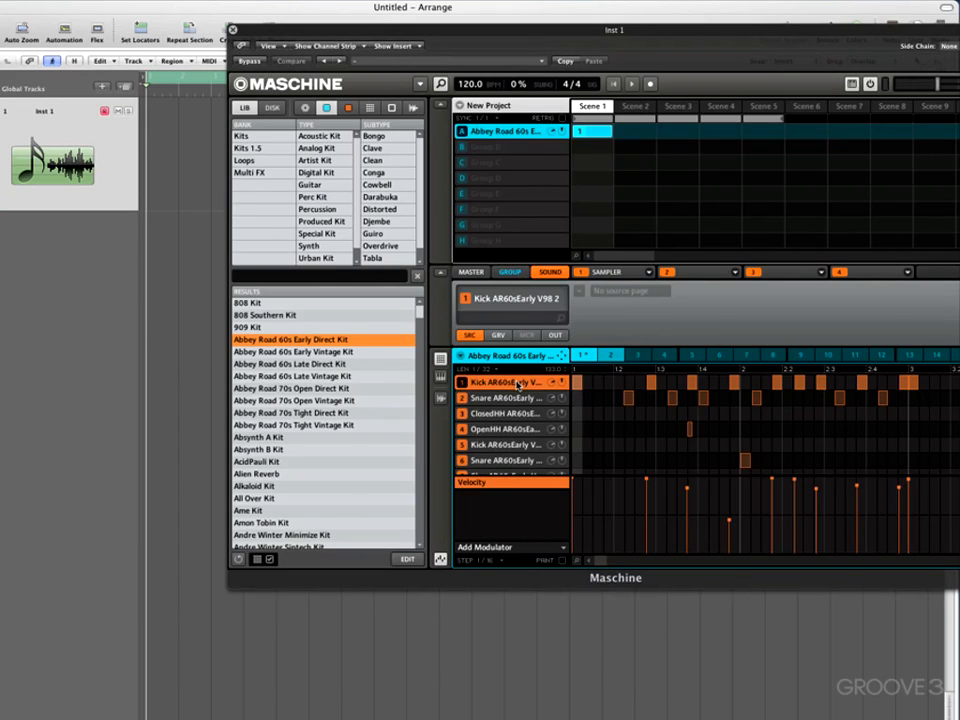
pyautogui.click(462, 383)
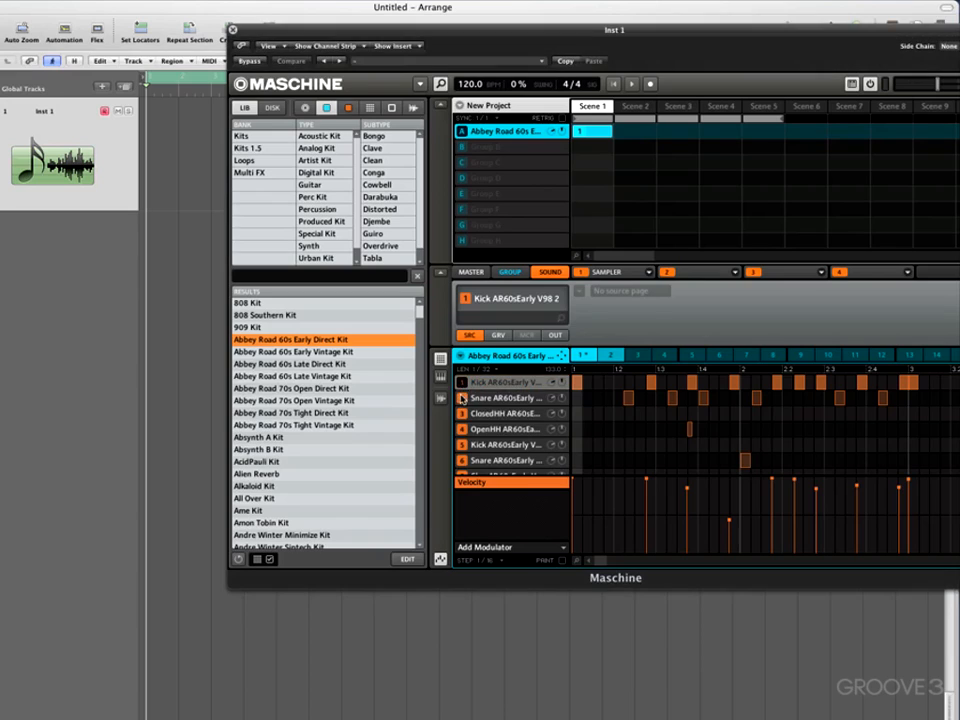
pyautogui.click(462, 398)
pyautogui.click(462, 445)
pyautogui.click(462, 461)
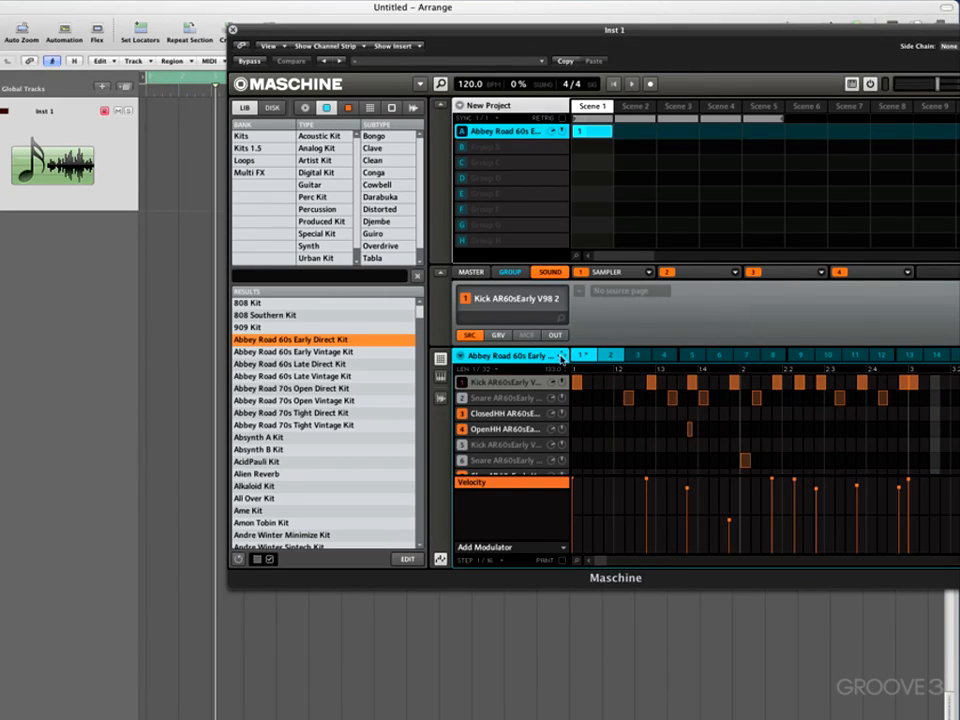
# Step: Export the pattern without kicks and snares as audio onto a new track at bar 1, and play it back
pyautogui.moveTo(562, 357); pyautogui.dragTo(558, 356)
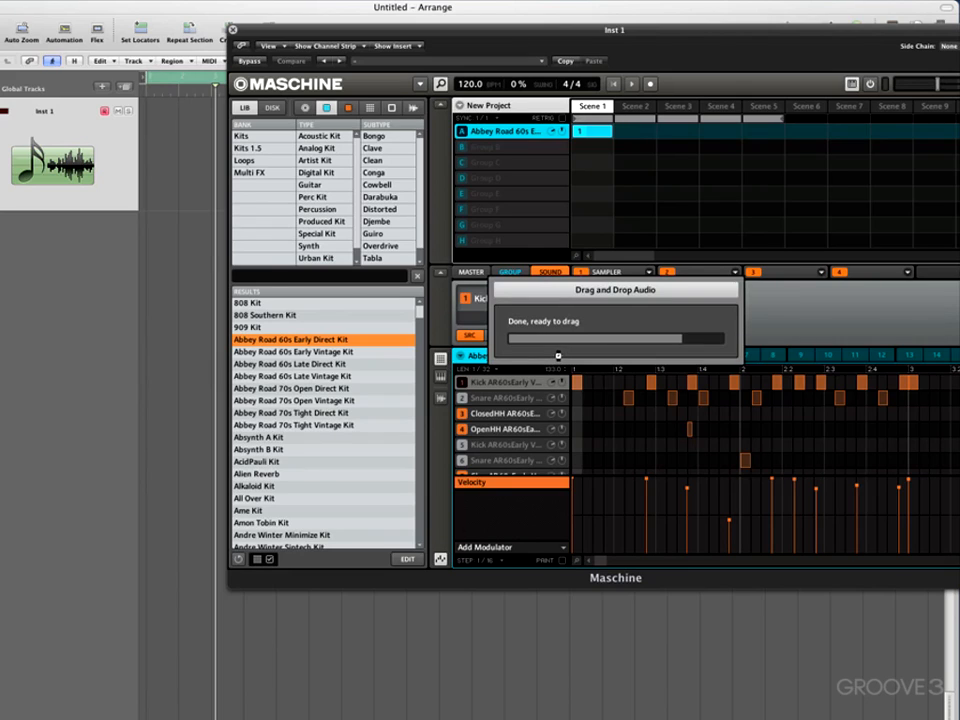
pyautogui.moveTo(176, 256); pyautogui.dragTo(167, 300)
pyautogui.press('space')
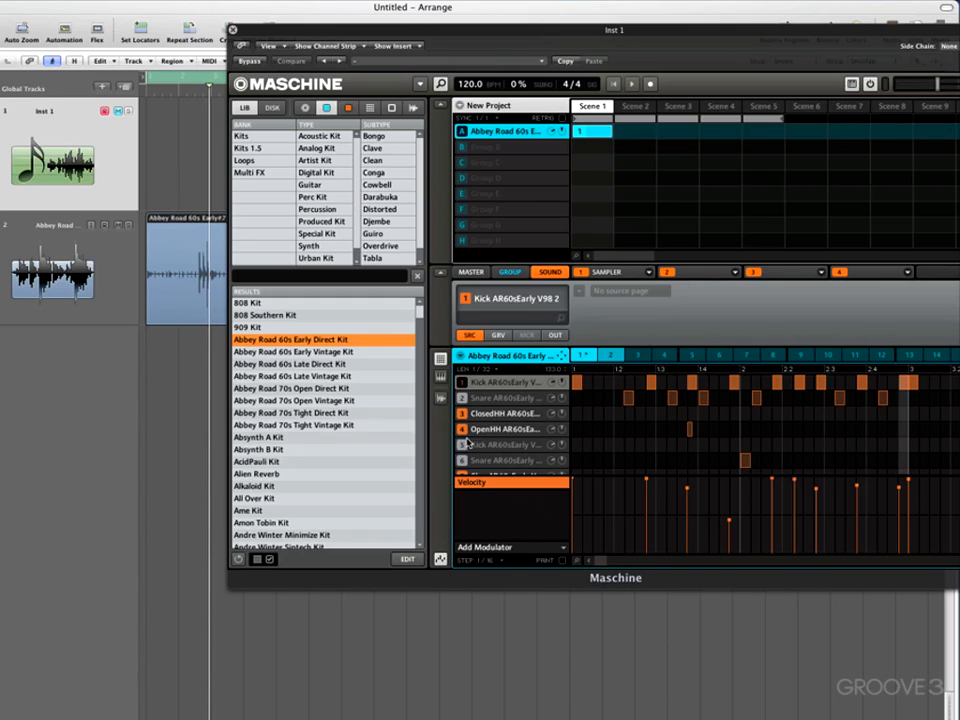
# Step: Isolate kick sounds 1 and 5 by soloing one and unmuting the other, and play the pattern
pyautogui.rightClick(463, 384)
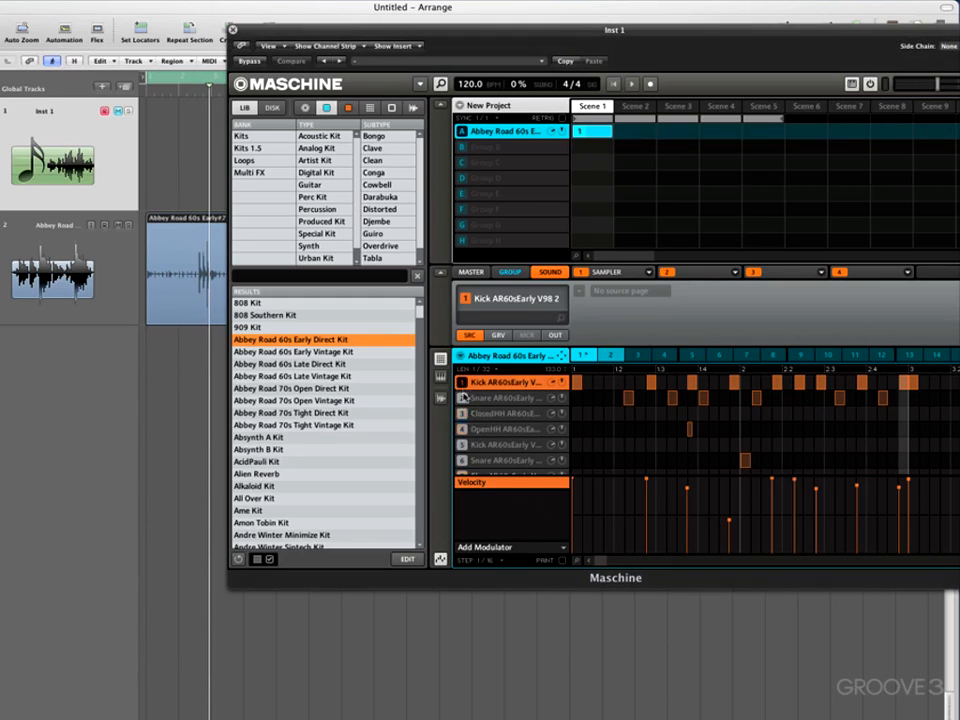
pyautogui.rightClick(463, 446)
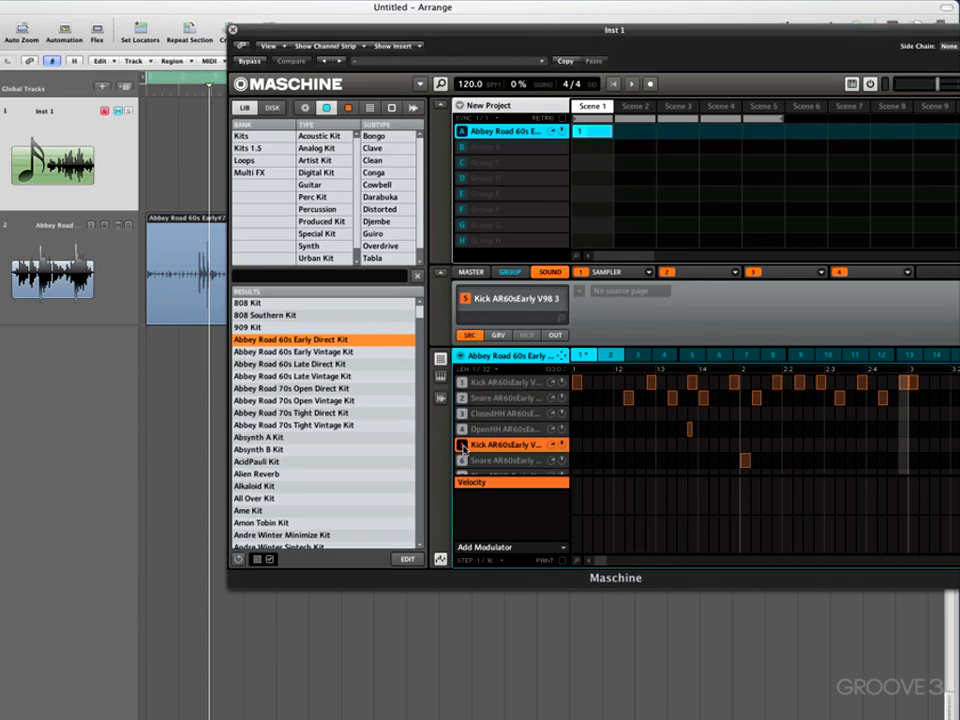
pyautogui.click(462, 384)
pyautogui.press('space')
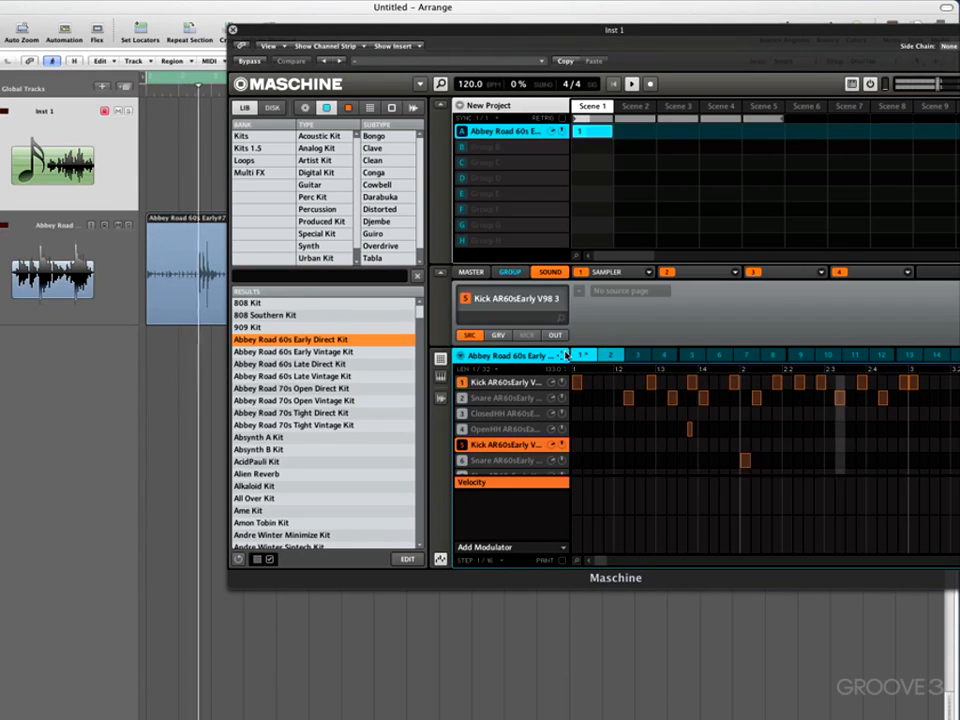
# Step: Export the kick-only pattern as audio onto a second new track at bar 1, and play it back with Inst 1 muted
pyautogui.click(490, 399)
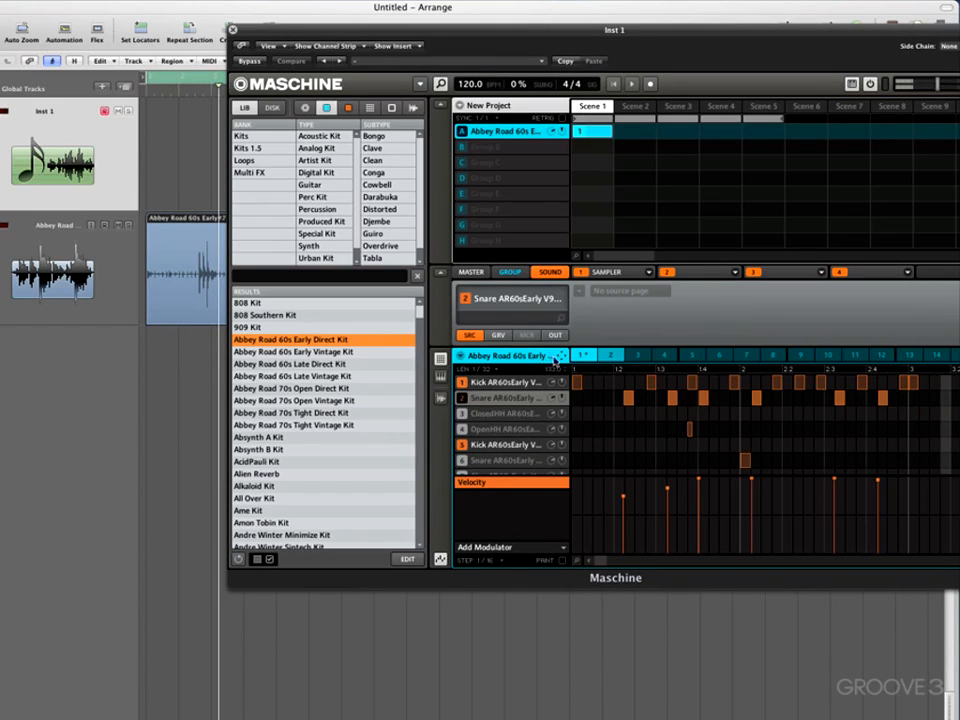
pyautogui.moveTo(562, 355); pyautogui.dragTo(559, 356)
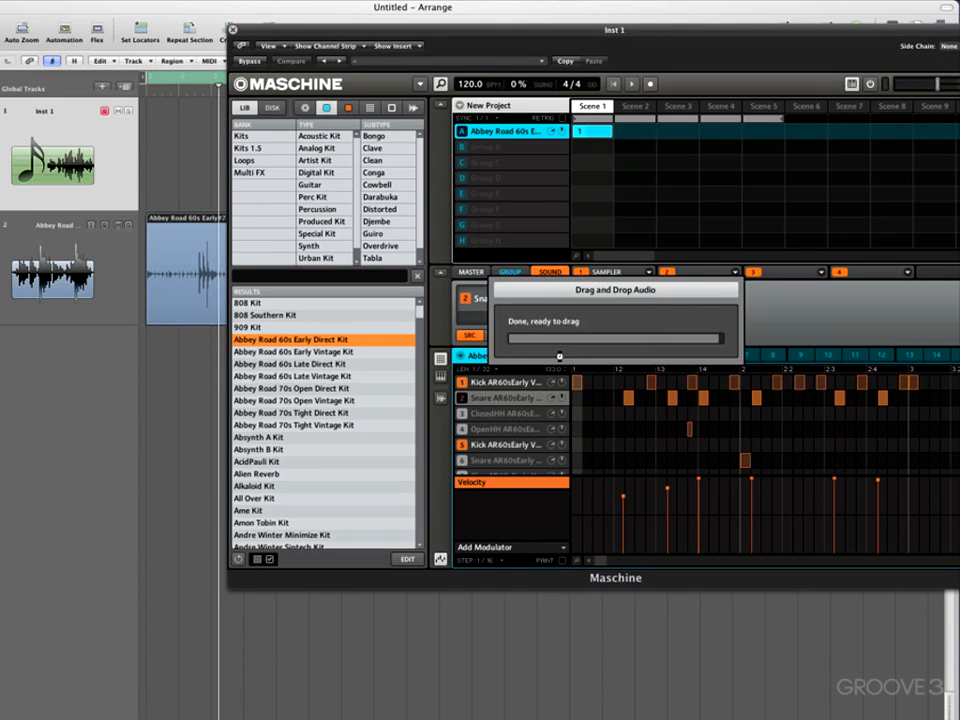
pyautogui.moveTo(172, 360); pyautogui.dragTo(176, 372)
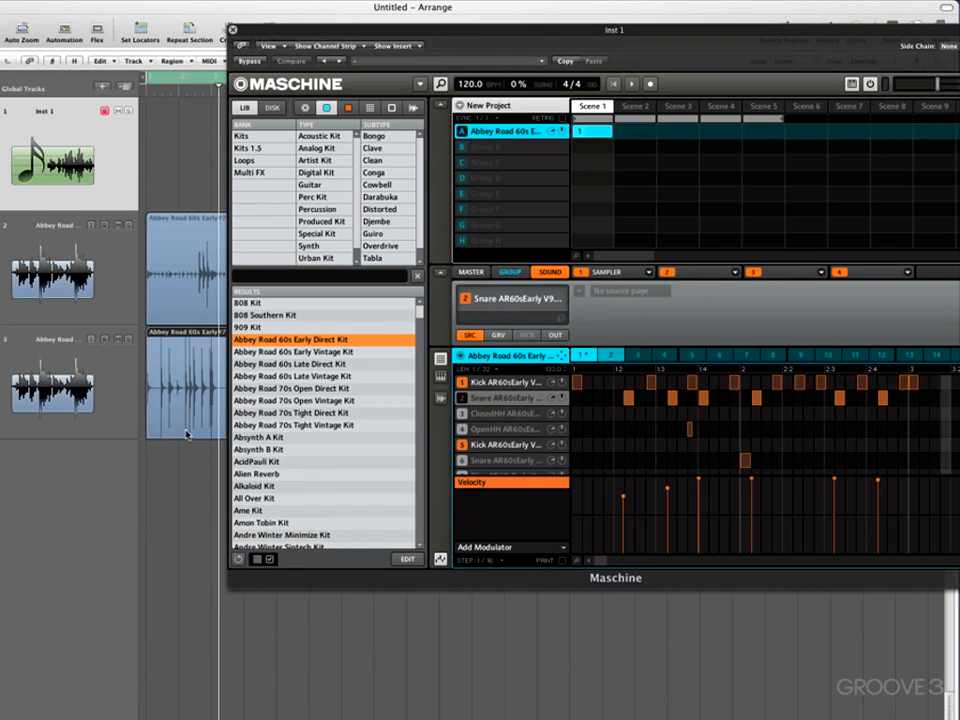
pyautogui.press('space')
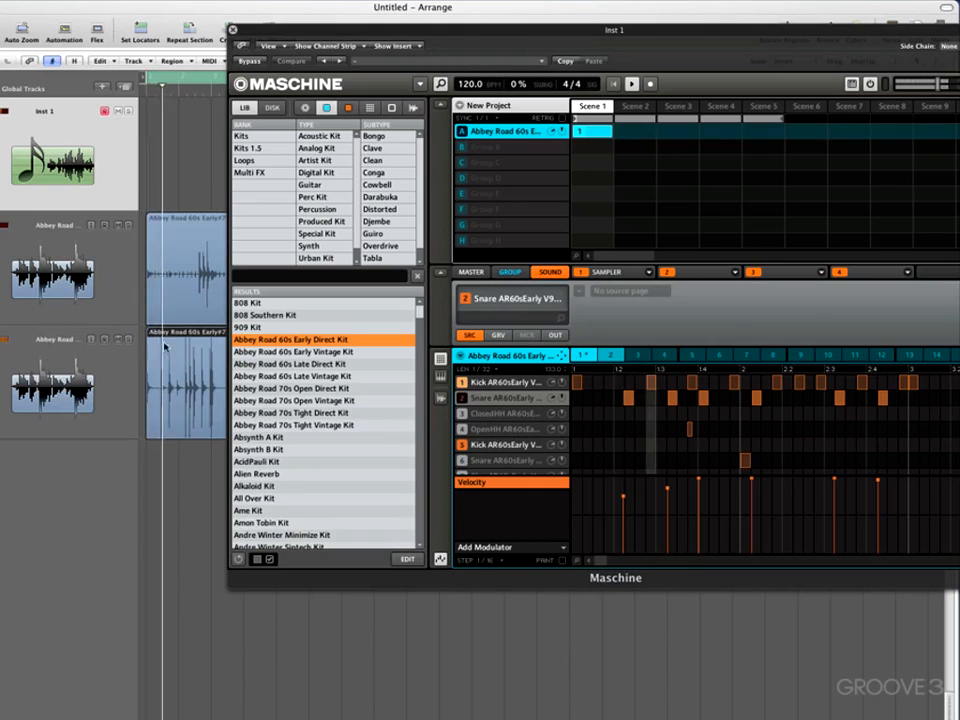
pyautogui.click(118, 113)
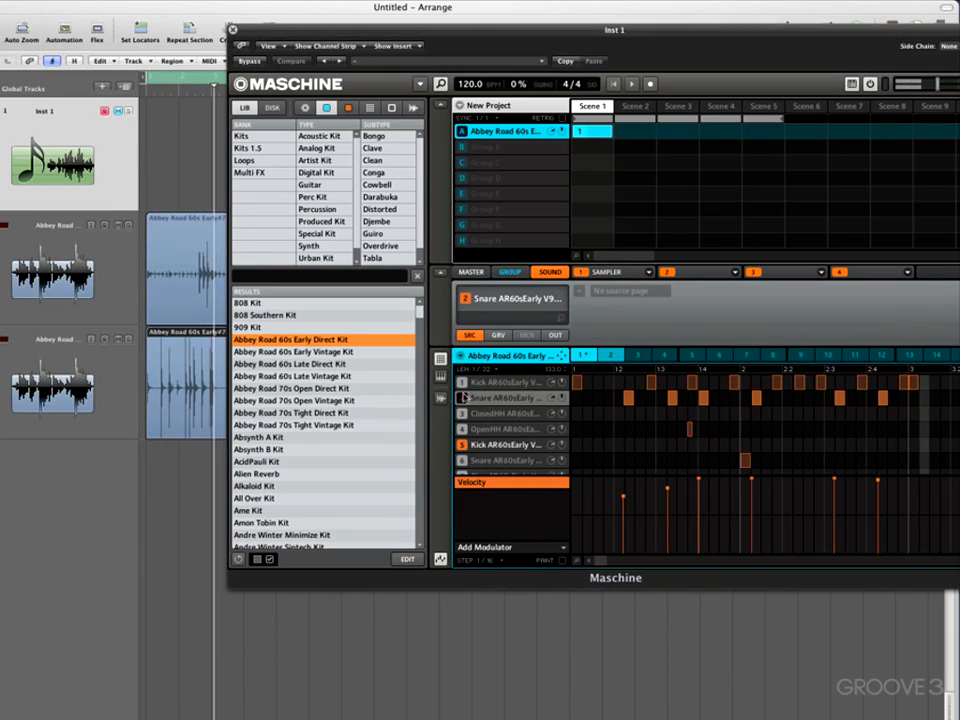
# Step: Isolate snare sounds 2 and 6, export the pattern as audio onto a third new track at bar 1, and close Maschine
pyautogui.click(463, 444)
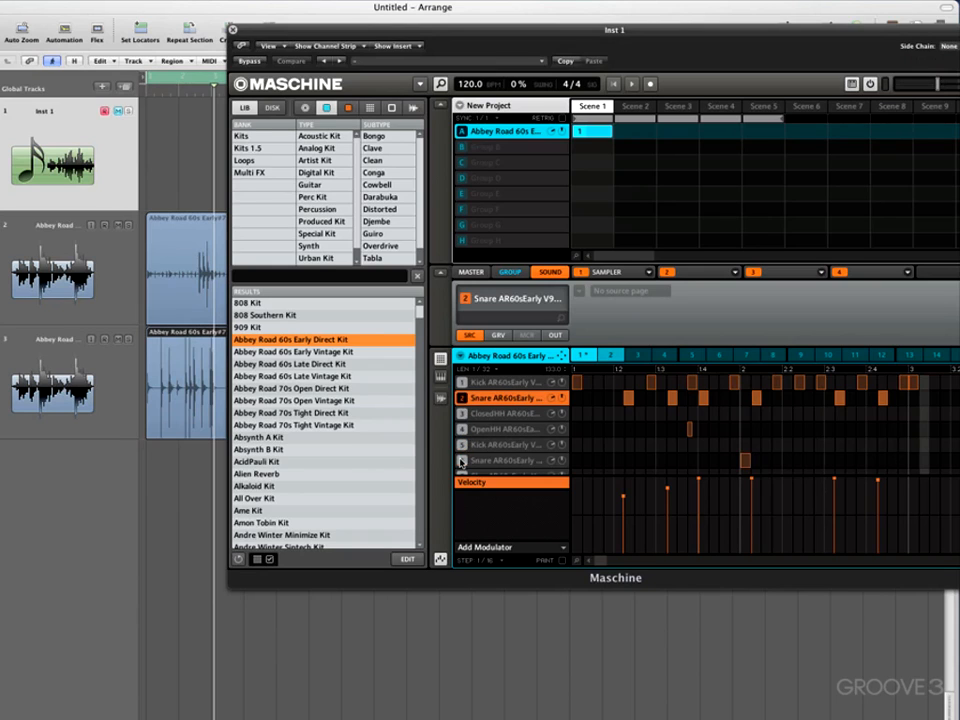
pyautogui.click(461, 461)
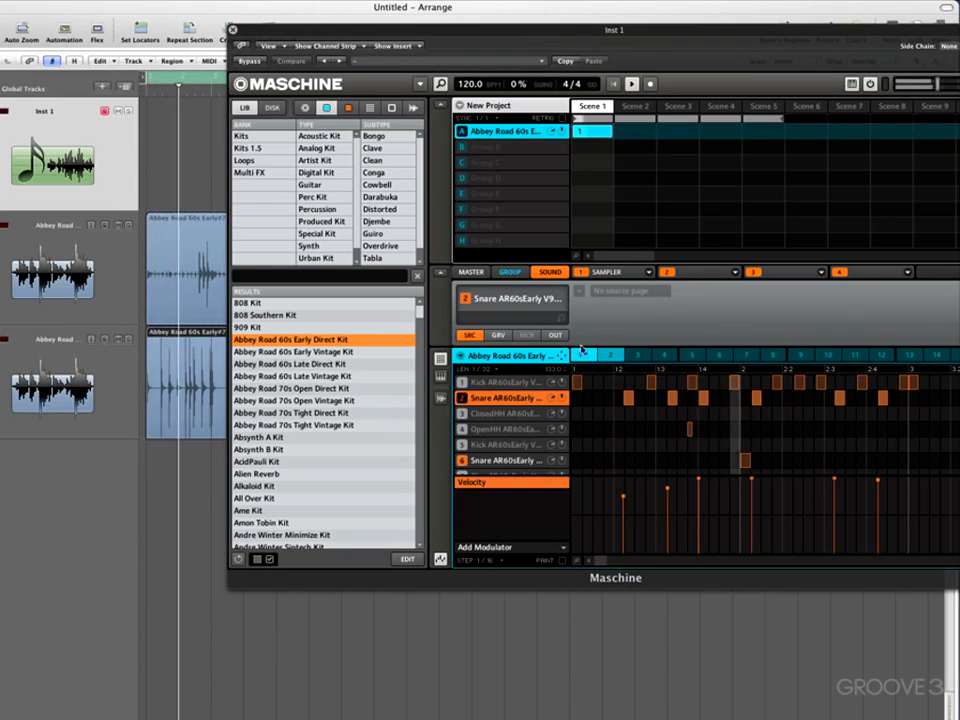
pyautogui.moveTo(561, 356); pyautogui.dragTo(167, 481)
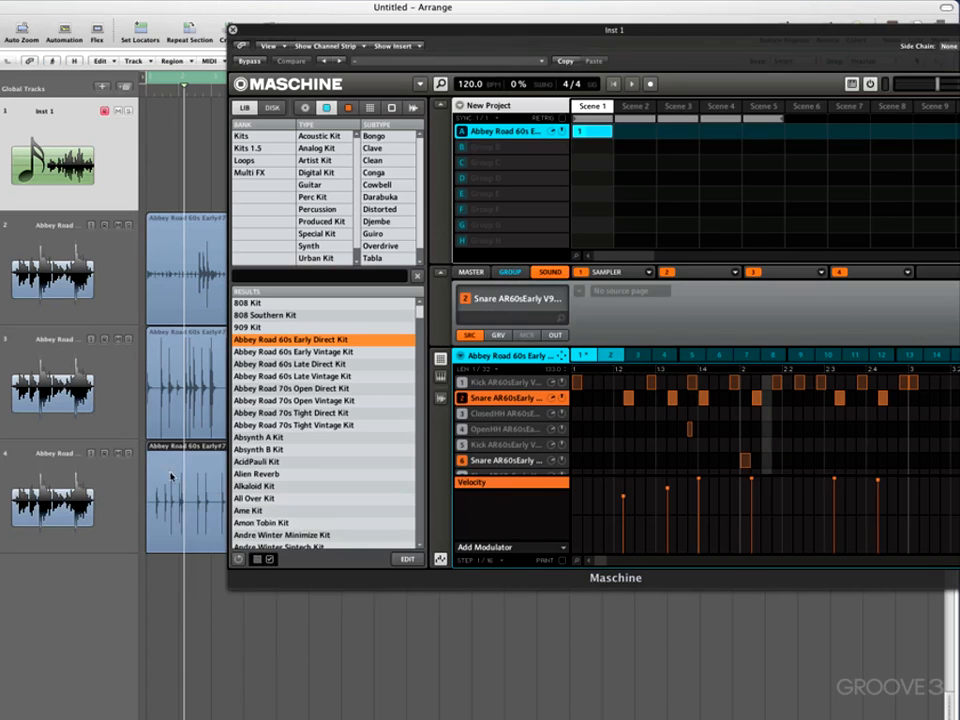
pyautogui.click(233, 32)
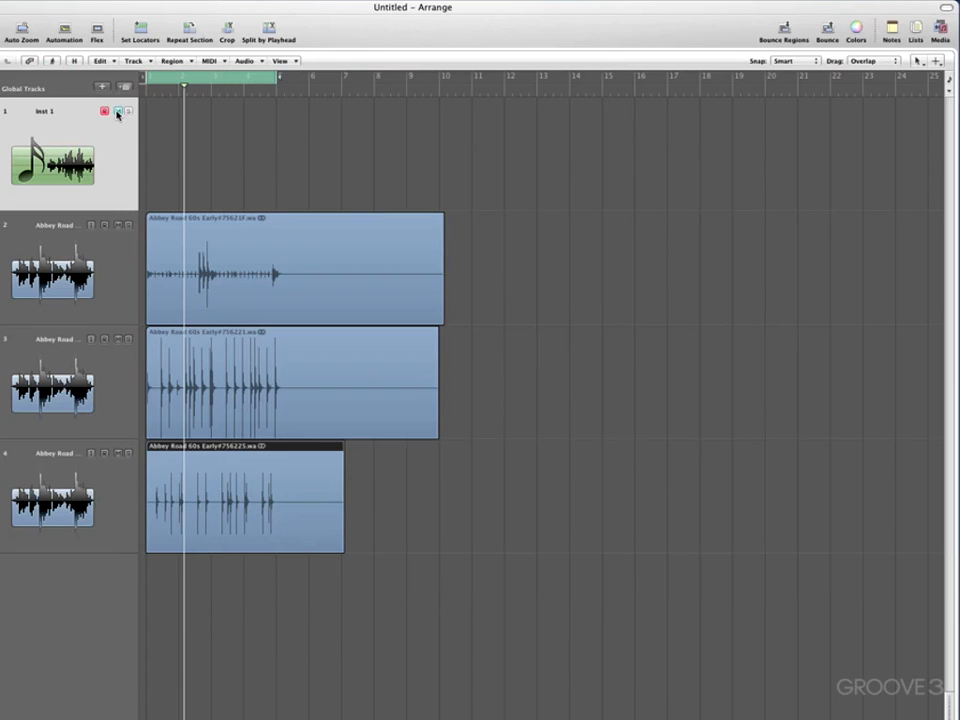
# Step: Play back the three exported audio tracks together with Inst 1 muted, and go through each track in turn
pyautogui.press('space')
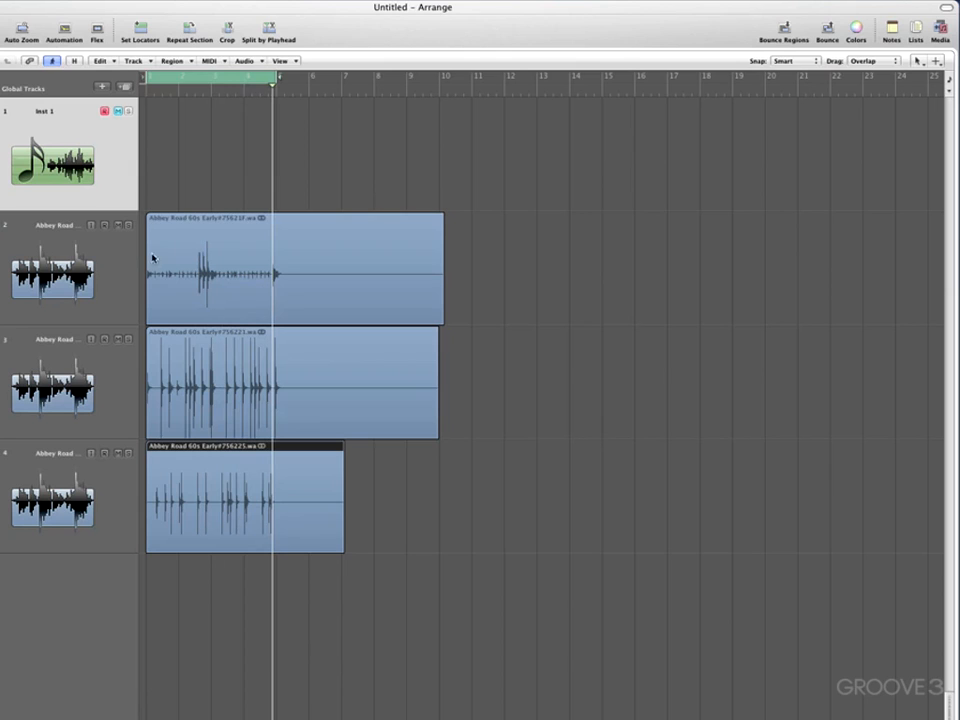
pyautogui.click(123, 274)
pyautogui.click(123, 385)
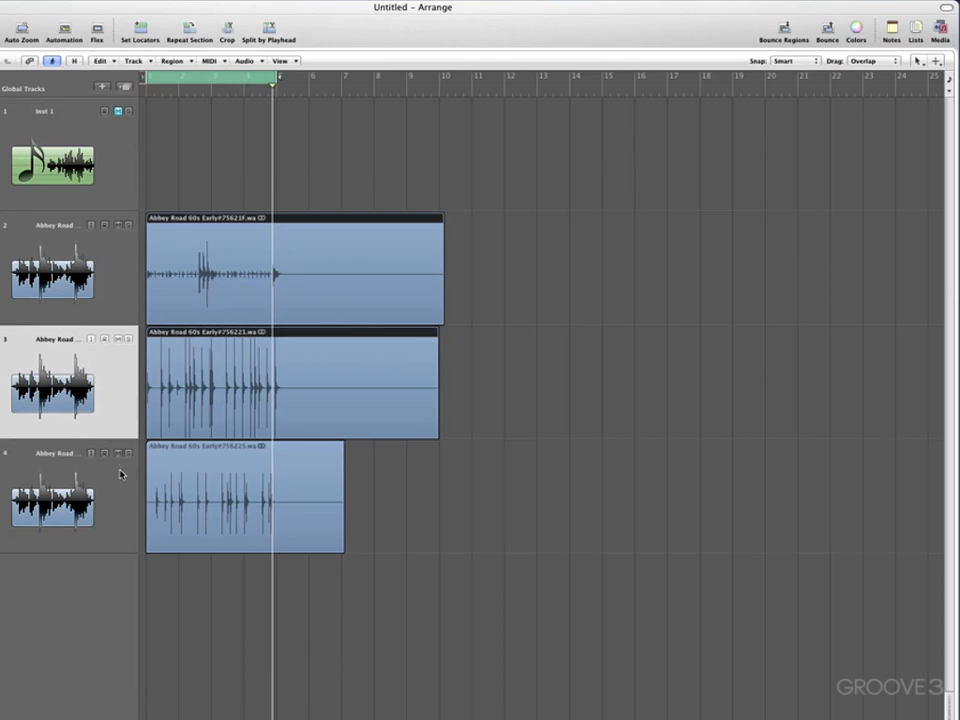
pyautogui.click(120, 474)
pyautogui.click(118, 317)
pyautogui.click(116, 392)
# Step: Delete the exported audio regions from tracks 4, 3 and 2
pyautogui.click(114, 494)
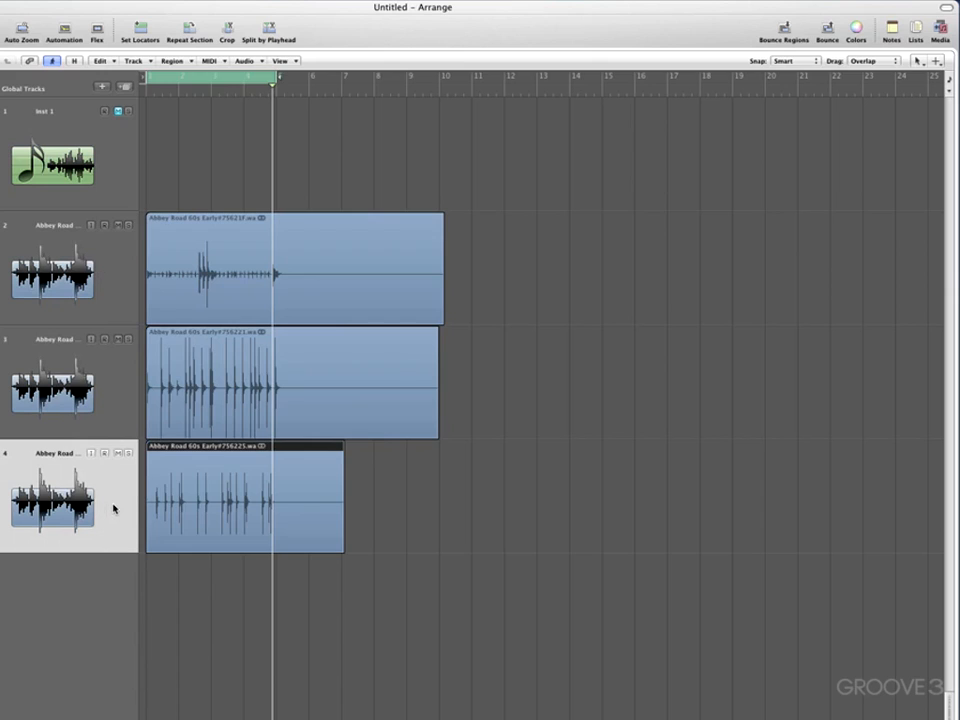
pyautogui.press('Delete')
pyautogui.click(120, 421)
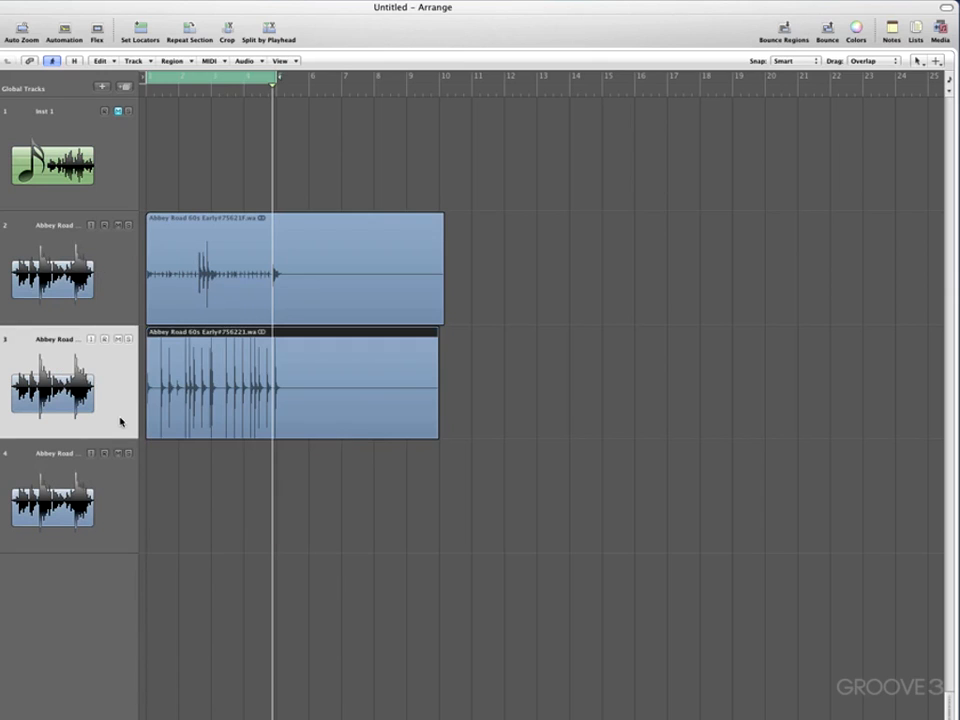
pyautogui.press('Delete')
pyautogui.click(111, 317)
pyautogui.press('Delete')
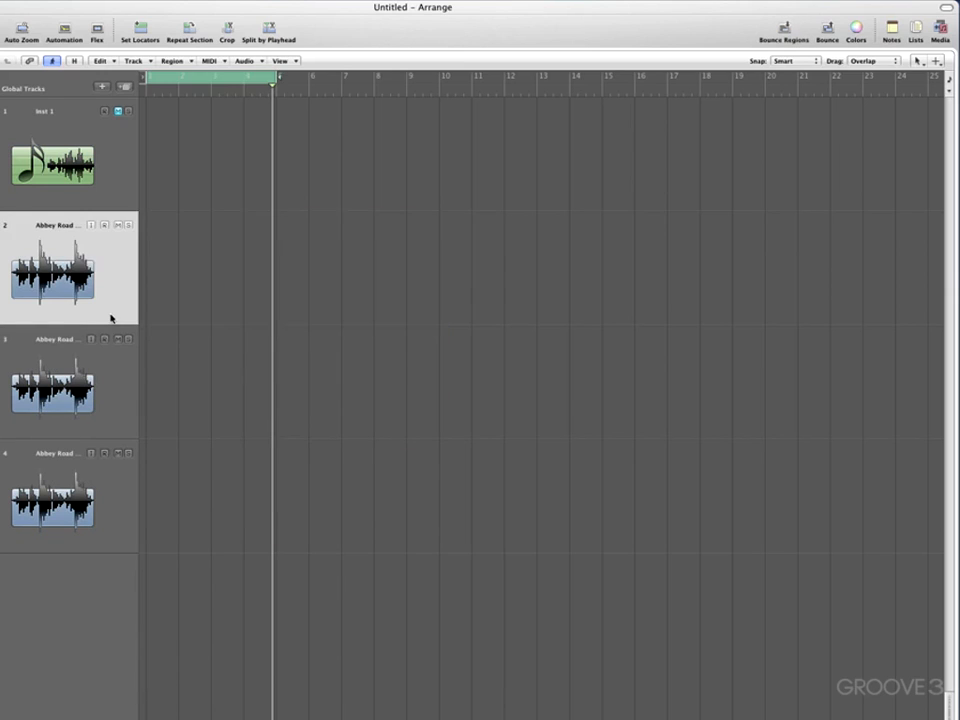
# Step: Delete the three empty Abbey Road audio tracks so only Inst 1 is left in the arrangement
pyautogui.press('super+Delete')
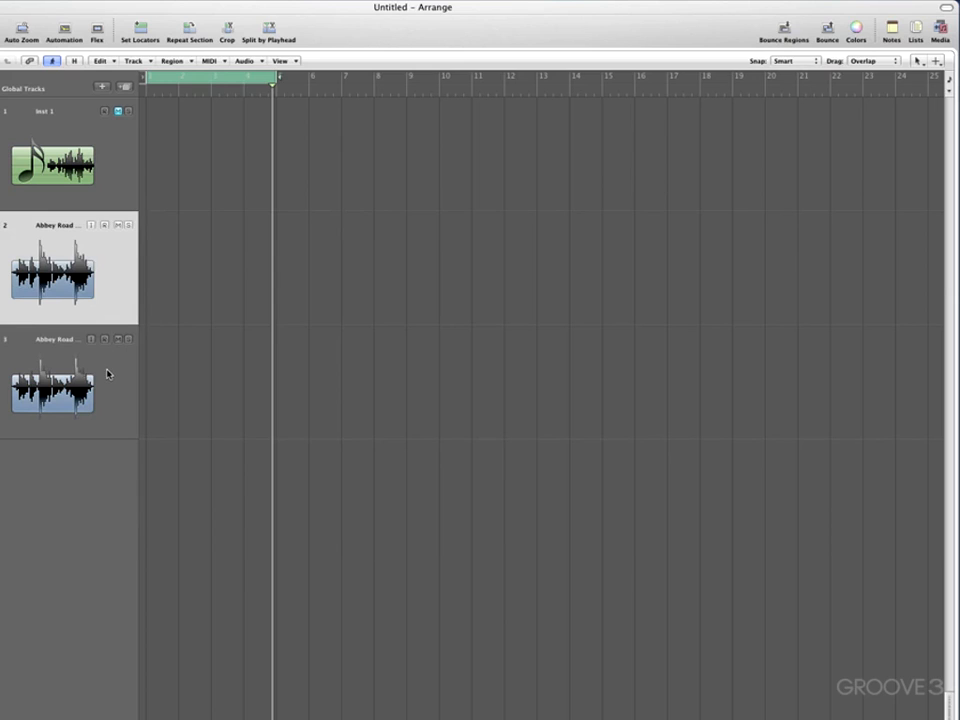
pyautogui.click(107, 373)
pyautogui.press('super+Delete')
pyautogui.press('super+BackSpace')
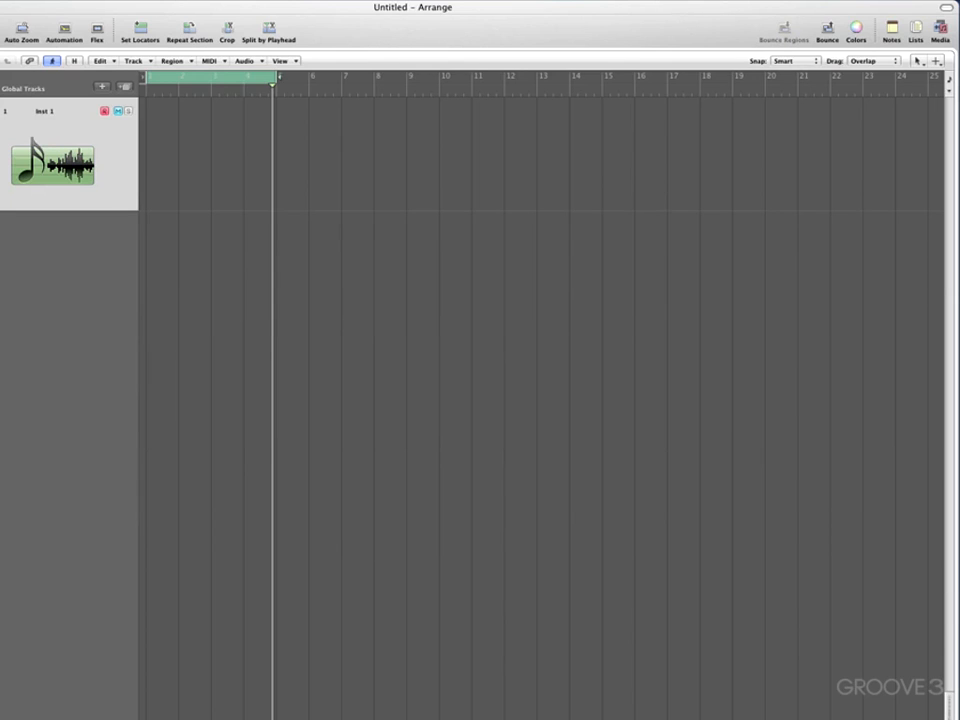
# Step: Unmute the Inst 1 track and reopen the Maschine instrument window with its whole interface in view
pyautogui.moveTo(949, 719); pyautogui.dragTo(949, 716)
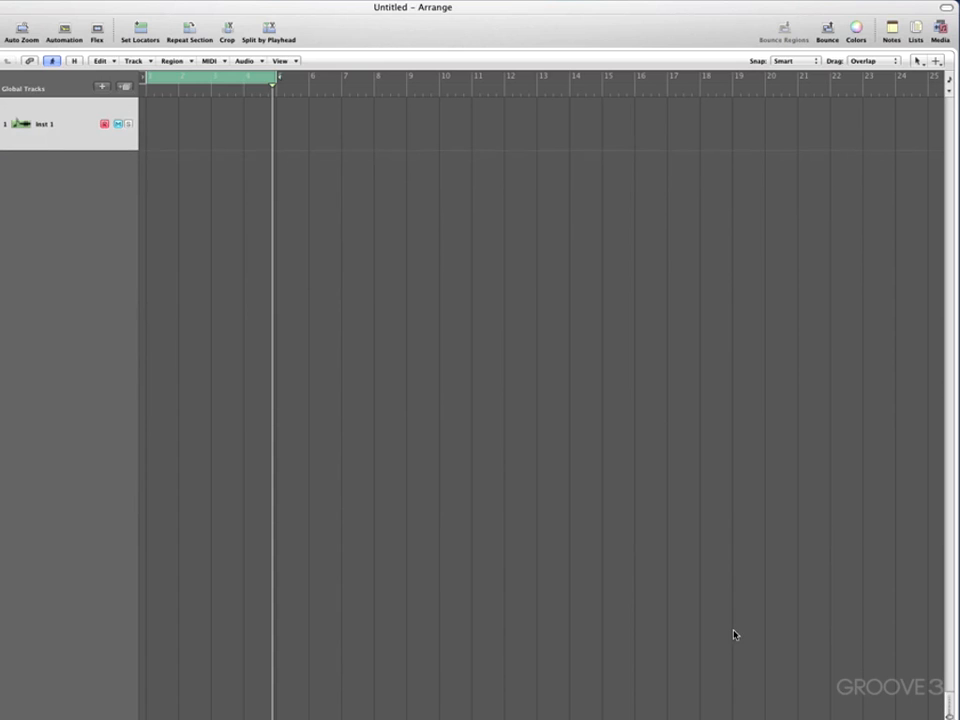
pyautogui.click(118, 124)
pyautogui.press('v')
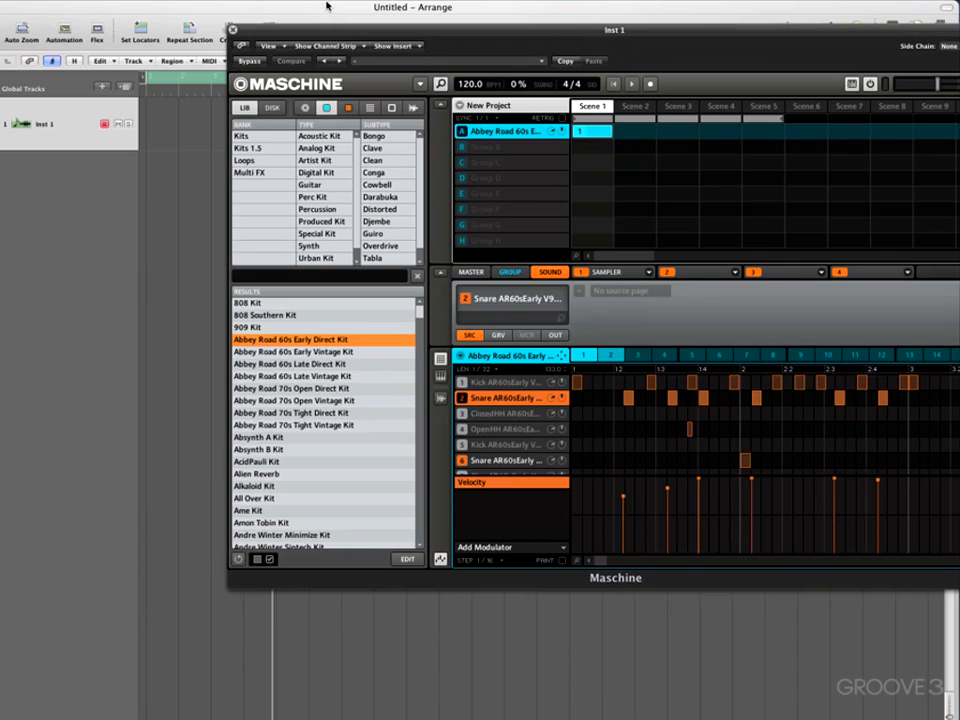
pyautogui.moveTo(335, 33); pyautogui.dragTo(220, 45)
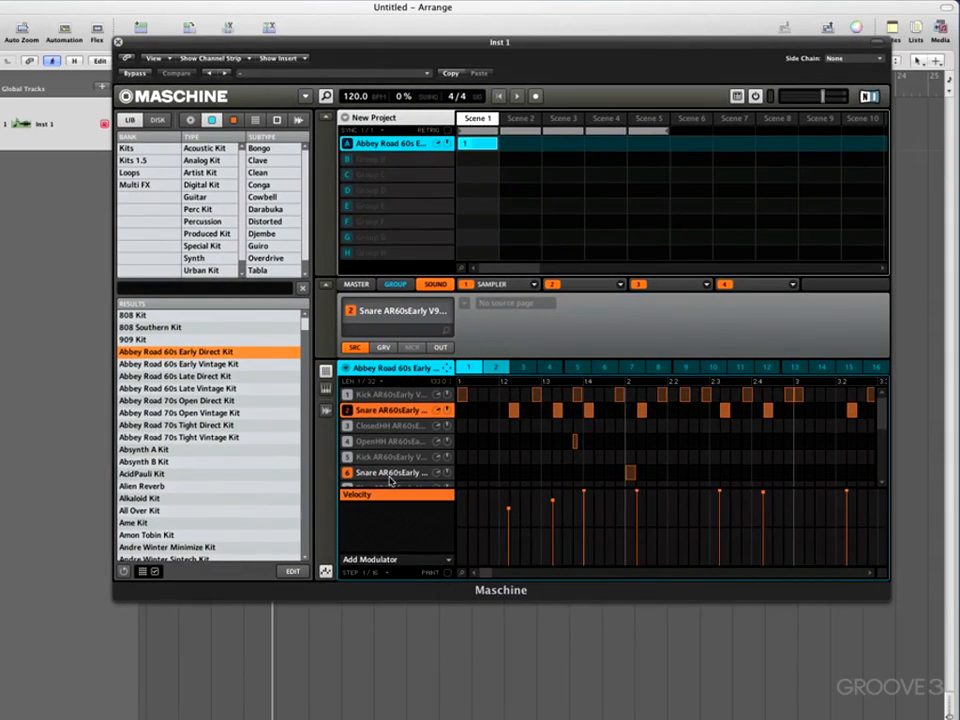
# Step: Set Maschine's audio export region to All Scenes, try the Groups output, switch the output to Sounds, and close the export settings
pyautogui.click(305, 96)
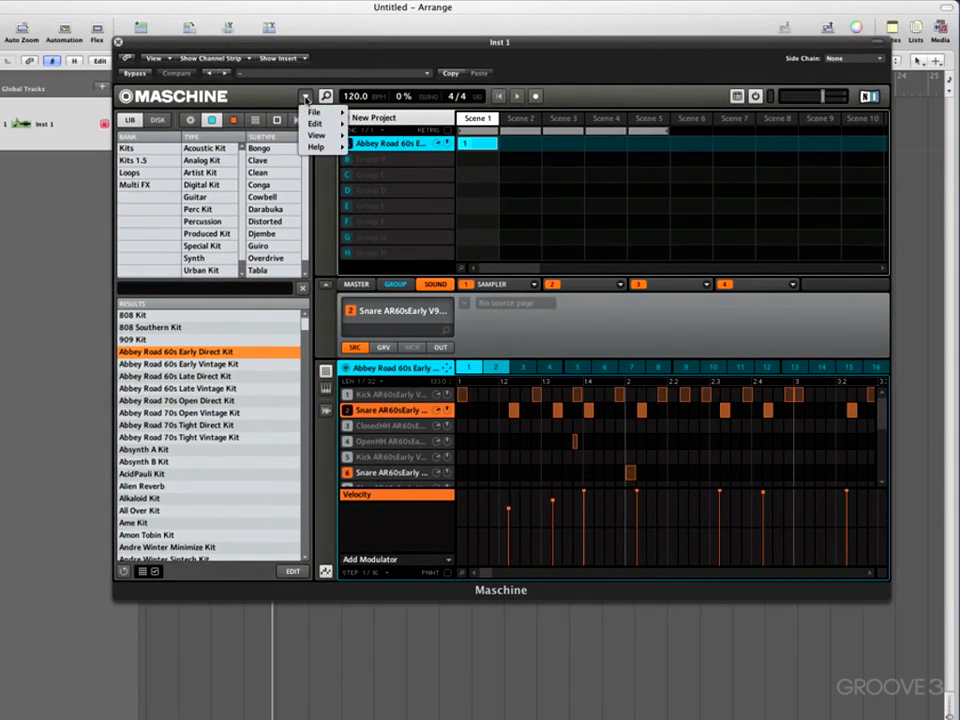
pyautogui.moveTo(316, 111)
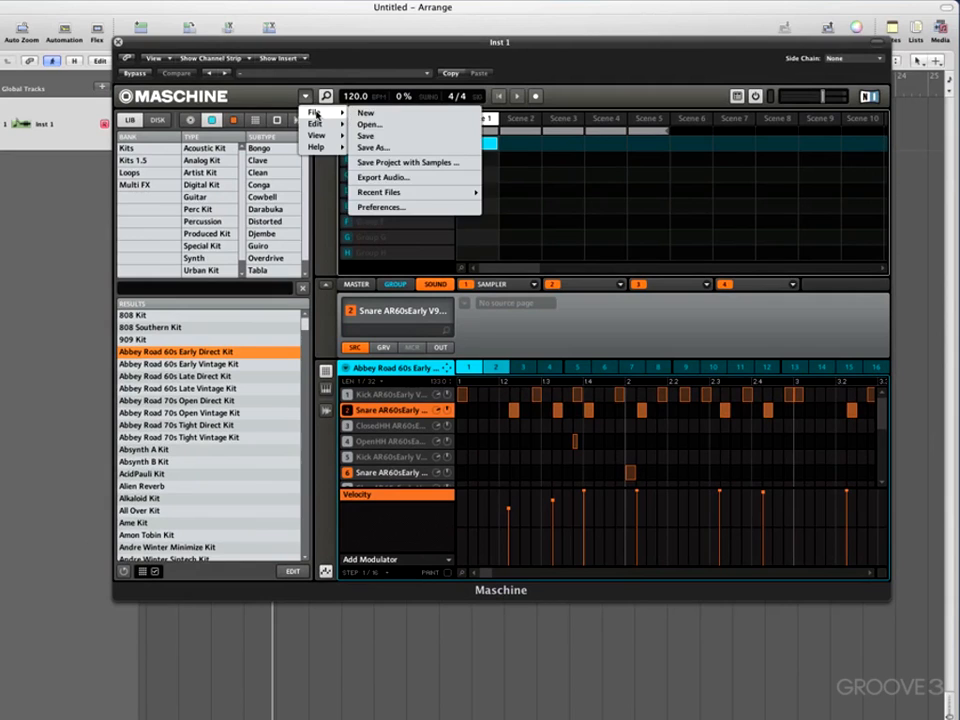
pyautogui.click(421, 176)
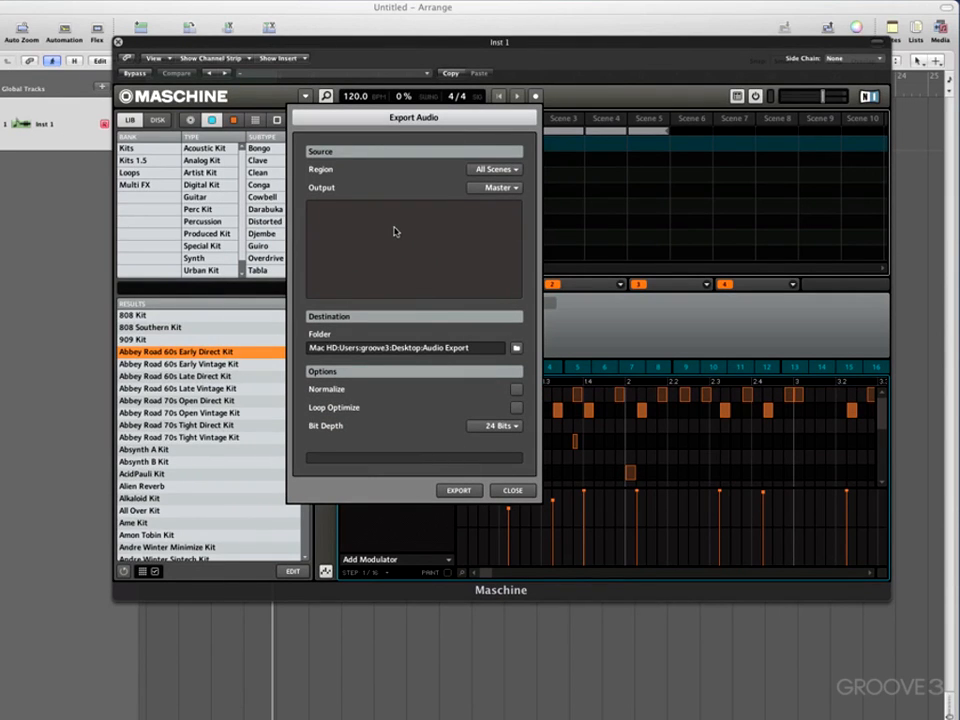
pyautogui.click(498, 170)
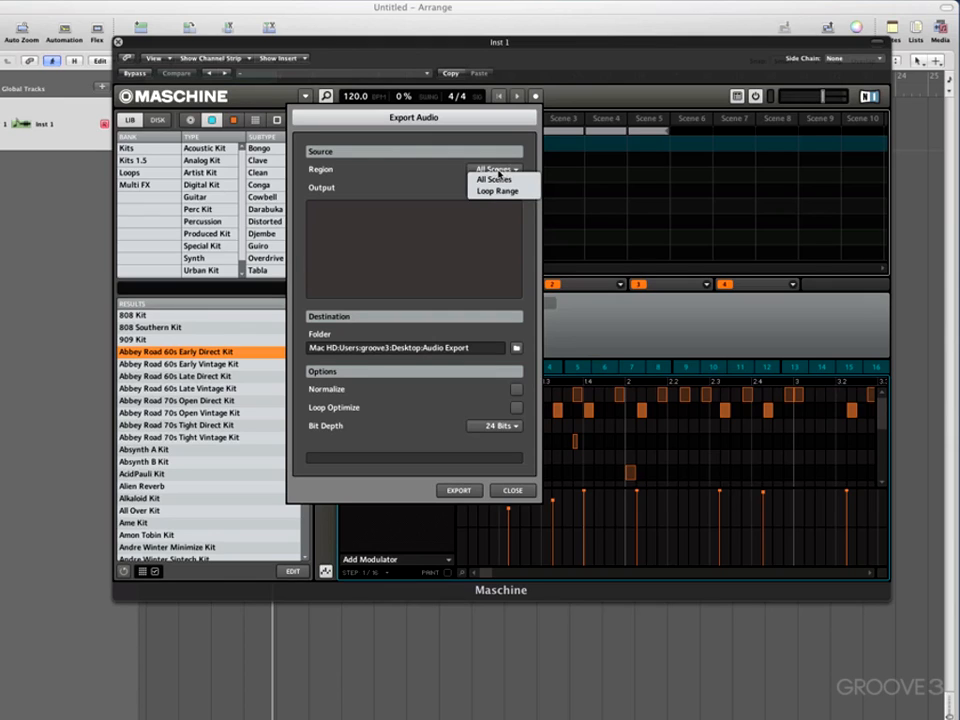
pyautogui.click(494, 179)
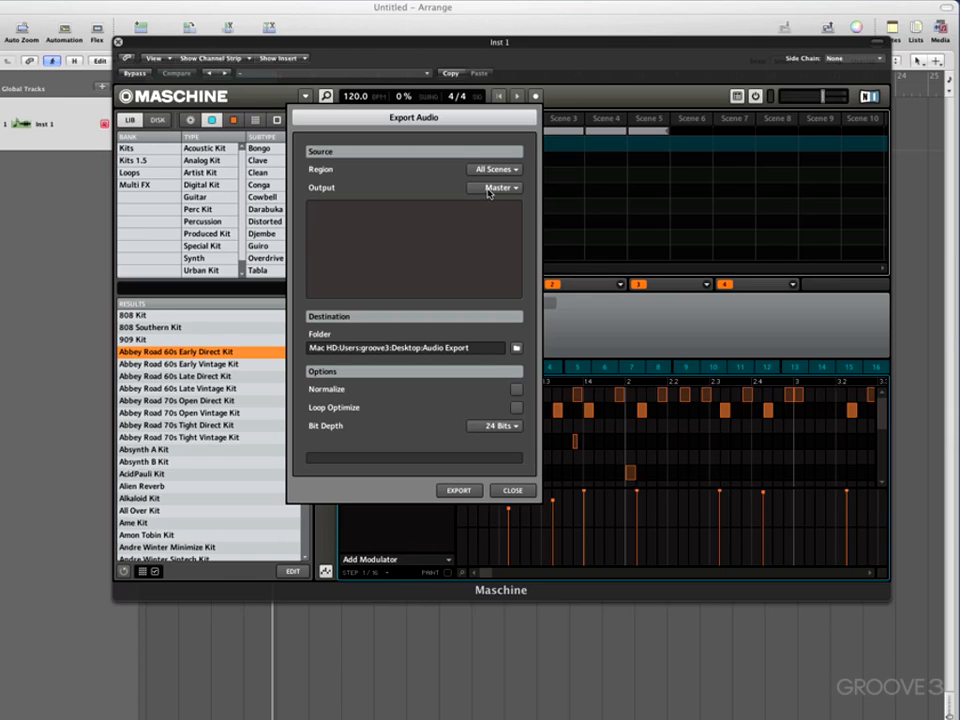
pyautogui.click(489, 191)
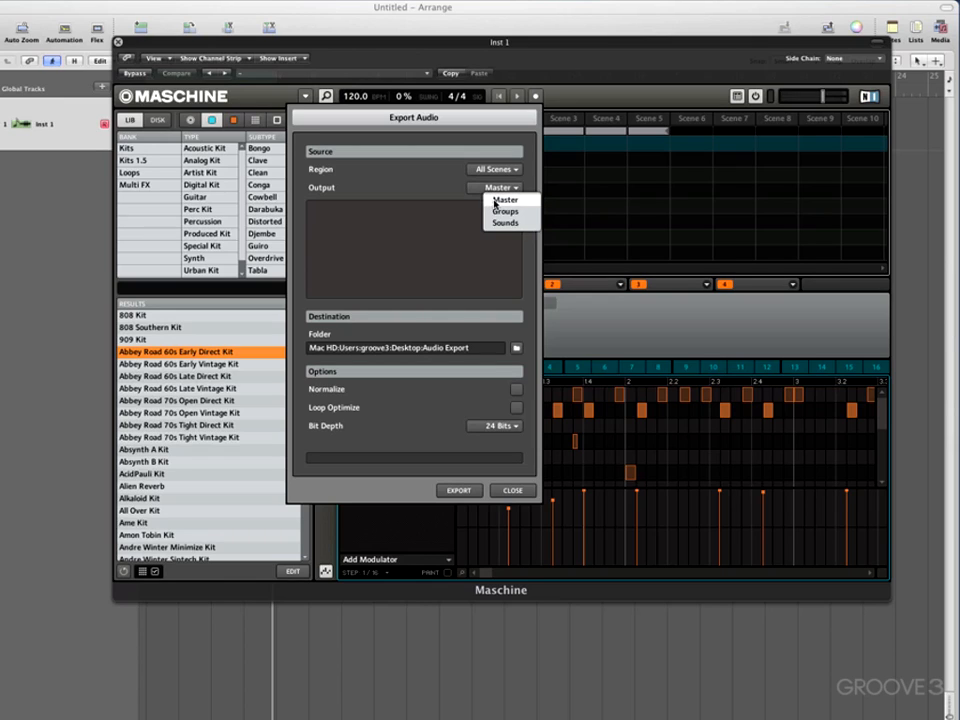
pyautogui.click(503, 211)
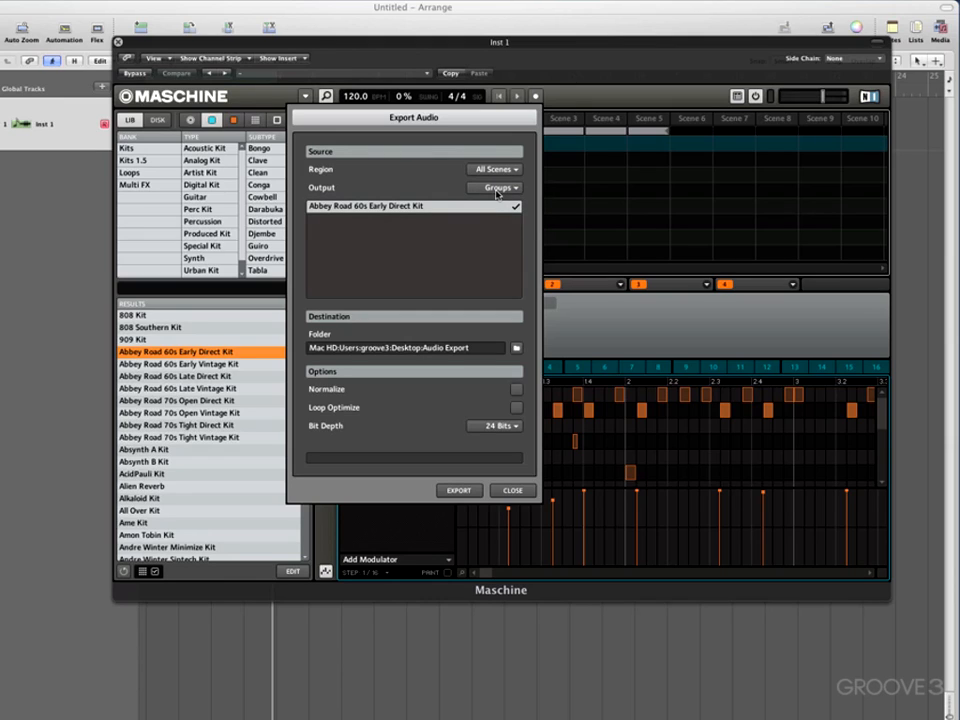
pyautogui.click(497, 189)
pyautogui.click(506, 227)
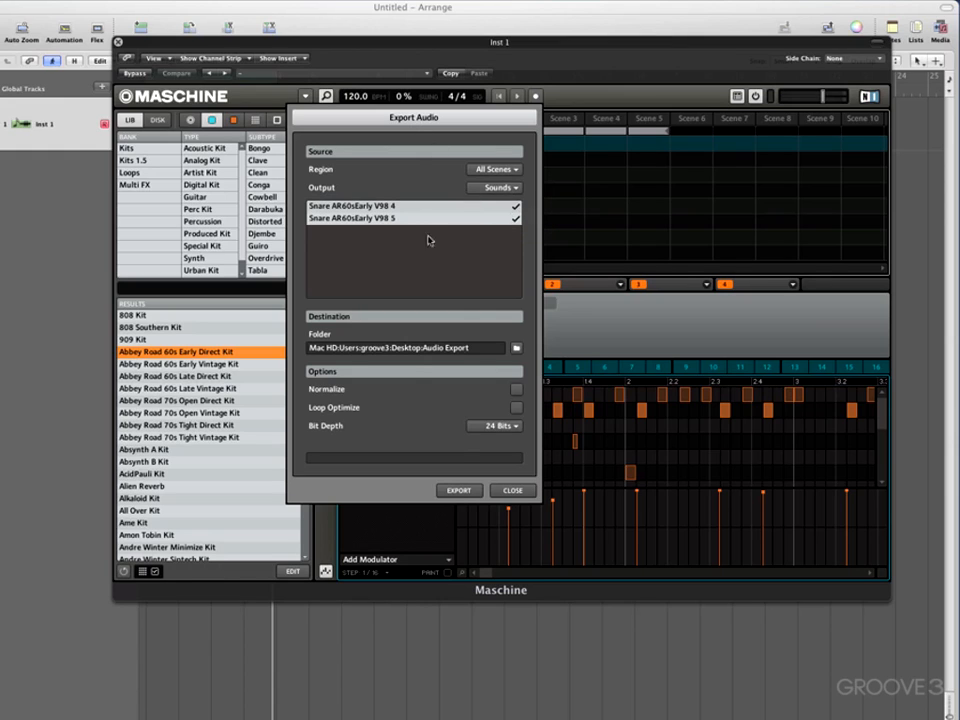
pyautogui.click(530, 493)
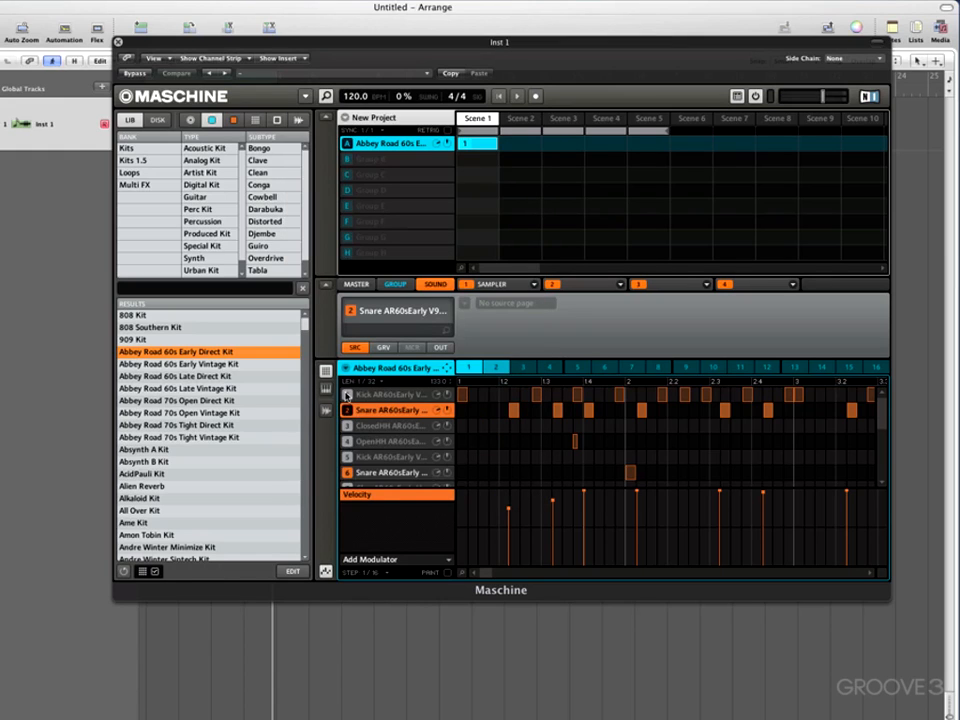
# Step: Unmute all the muted sounds in the Abbey Road 60s Early group so that sounds 1 to 16 are active
pyautogui.scroll(-5, 359, 473)
pyautogui.click(347, 480)
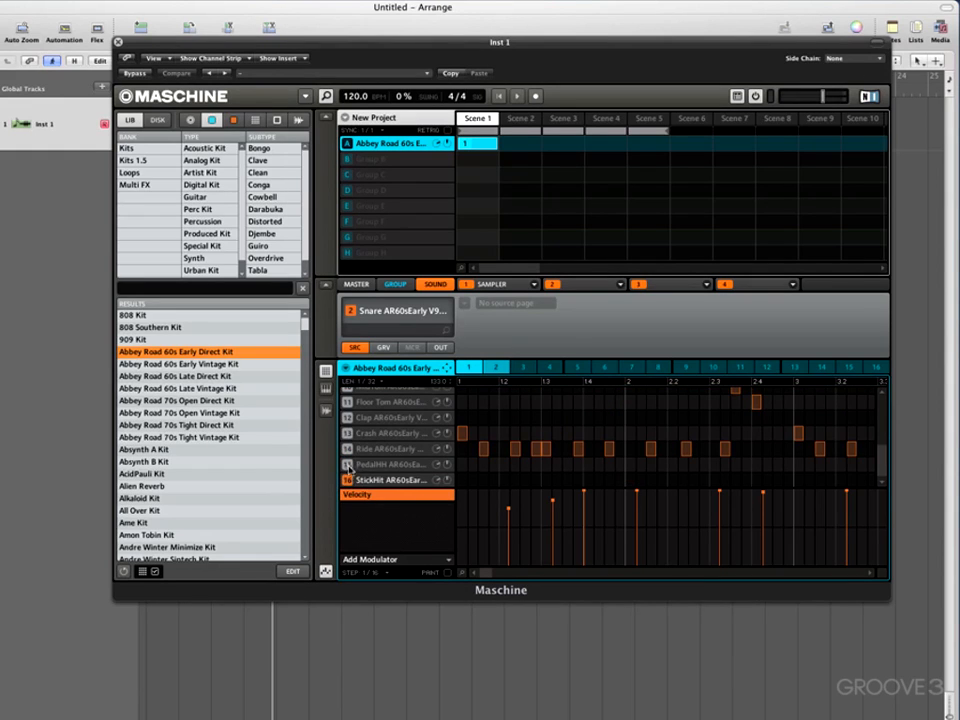
pyautogui.click(347, 464)
pyautogui.click(347, 449)
pyautogui.click(347, 433)
pyautogui.click(347, 417)
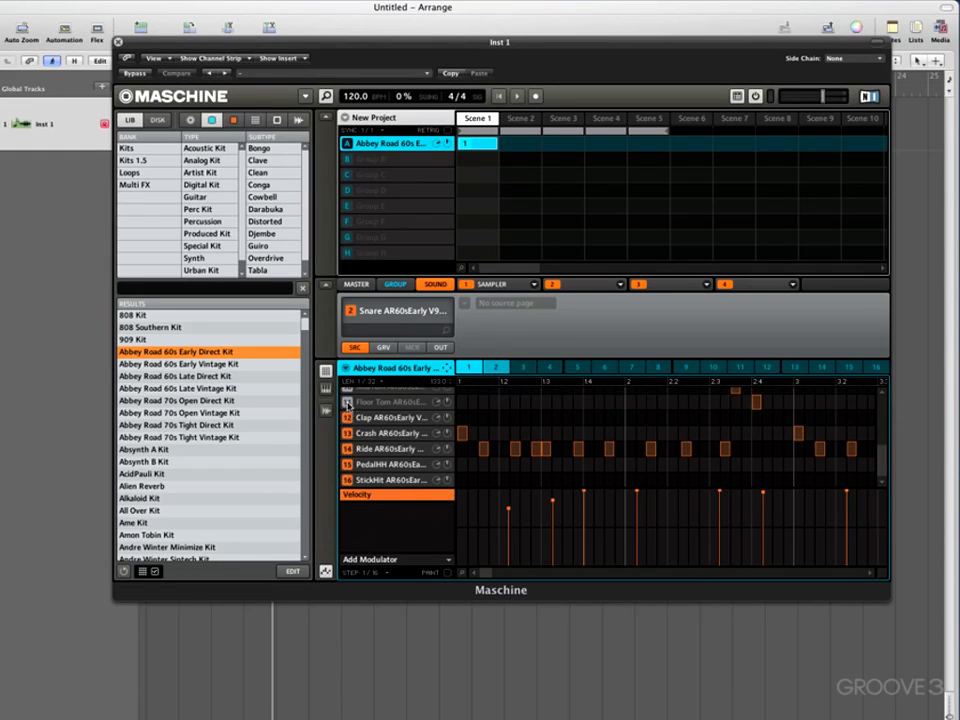
pyautogui.click(347, 401)
pyautogui.scroll(5, 347, 401)
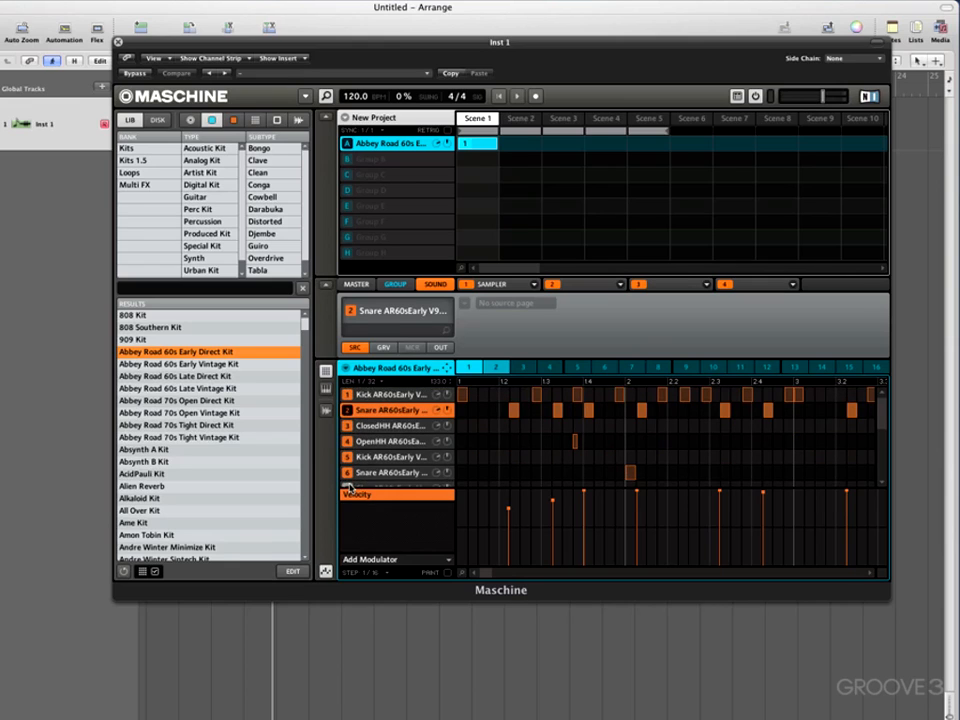
pyautogui.scroll(-5, 621, 461)
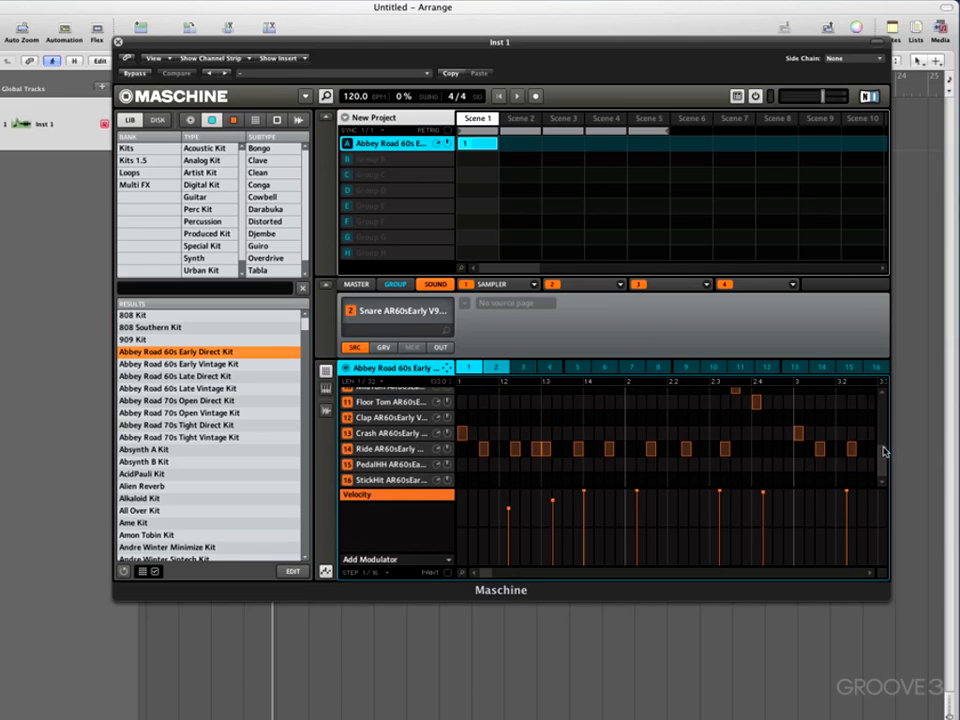
pyautogui.scroll(3, 881, 430)
pyautogui.click(347, 441)
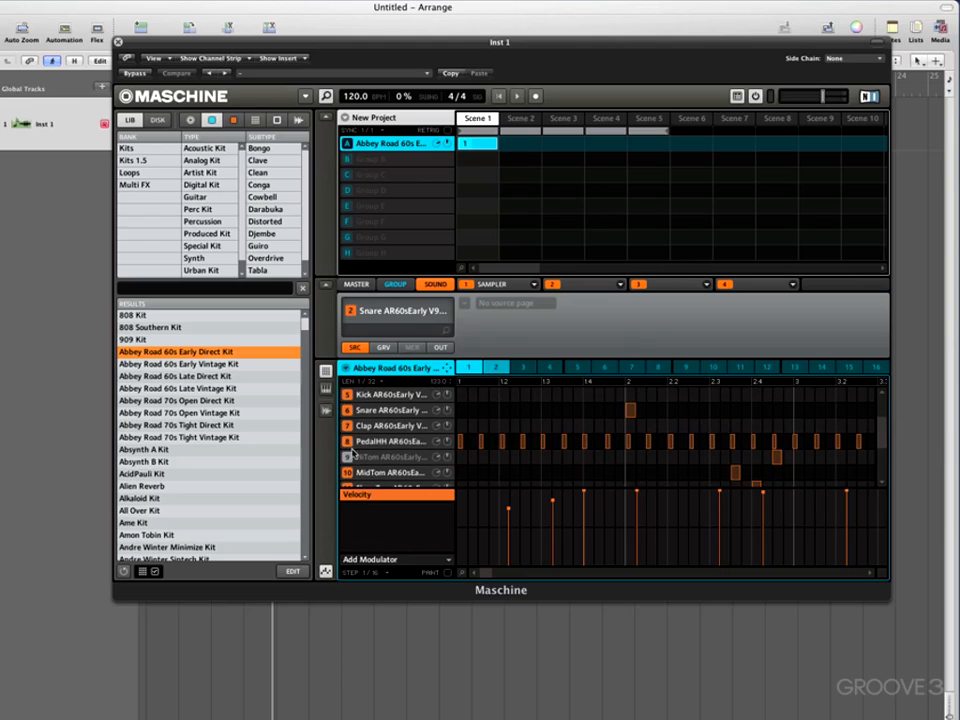
pyautogui.click(347, 457)
pyautogui.scroll(2, 881, 440)
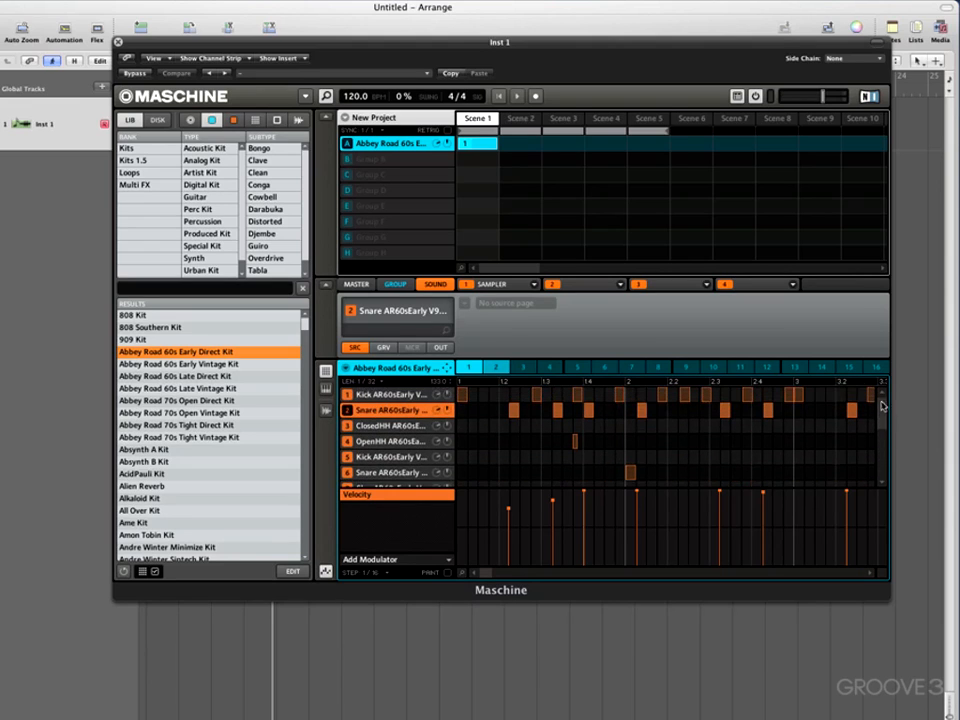
# Step: Reopen the Export Audio settings and check the full list of sounds selected for export
pyautogui.click(305, 96)
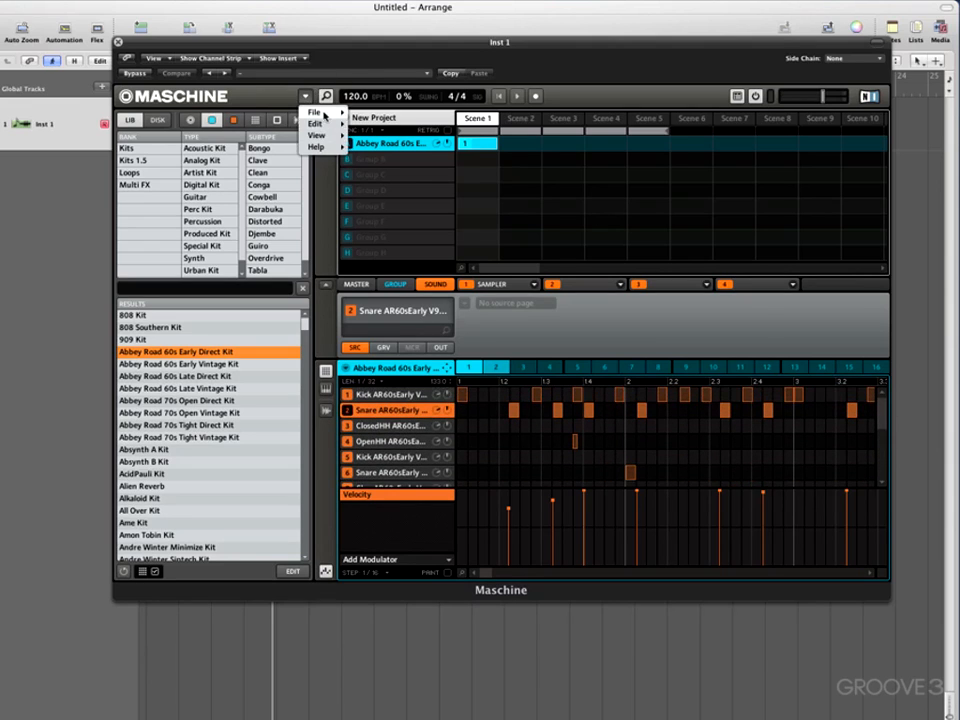
pyautogui.moveTo(315, 112)
pyautogui.click(395, 174)
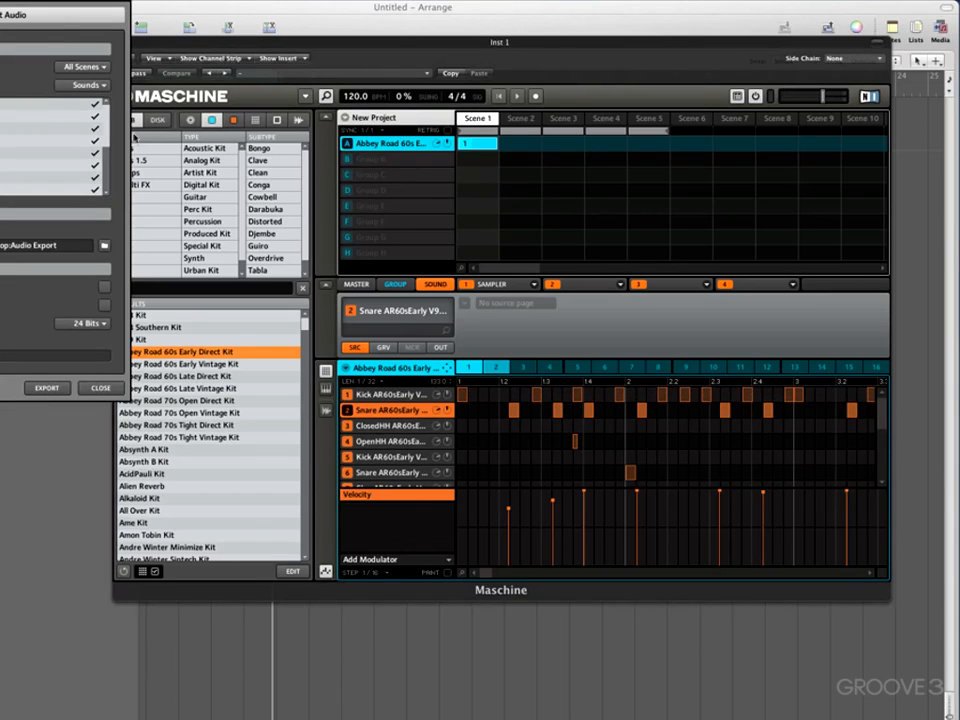
pyautogui.moveTo(101, 19); pyautogui.dragTo(525, 169)
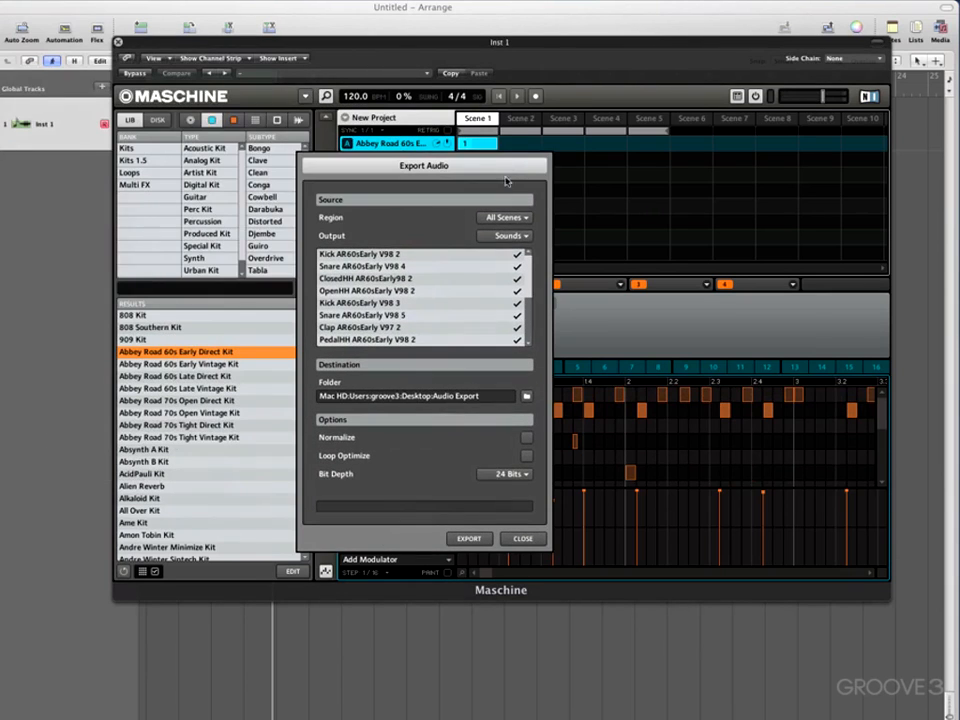
pyautogui.scroll(-5, 530, 303)
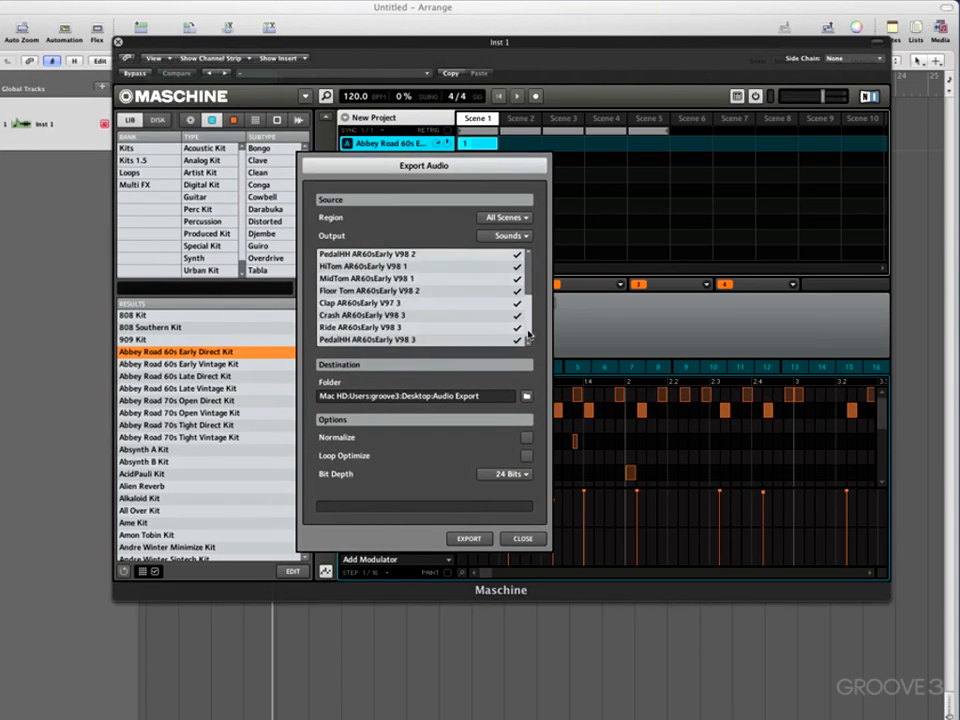
pyautogui.scroll(5, 530, 303)
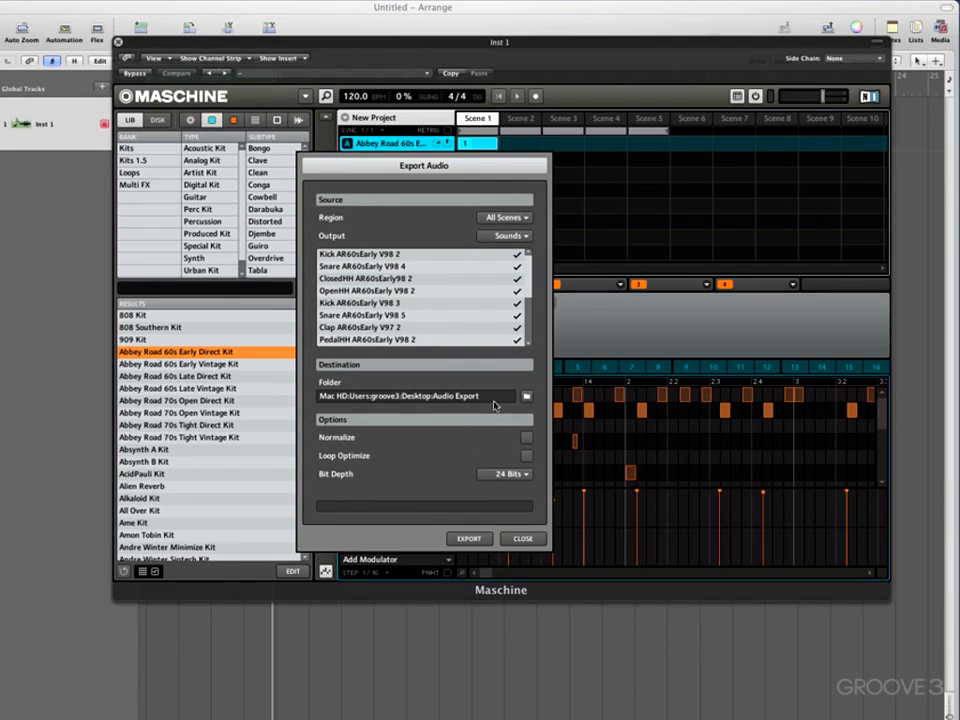
# Step: Create a folder named Logic Export Kit on the Desktop and choose it as the export destination
pyautogui.click(526, 398)
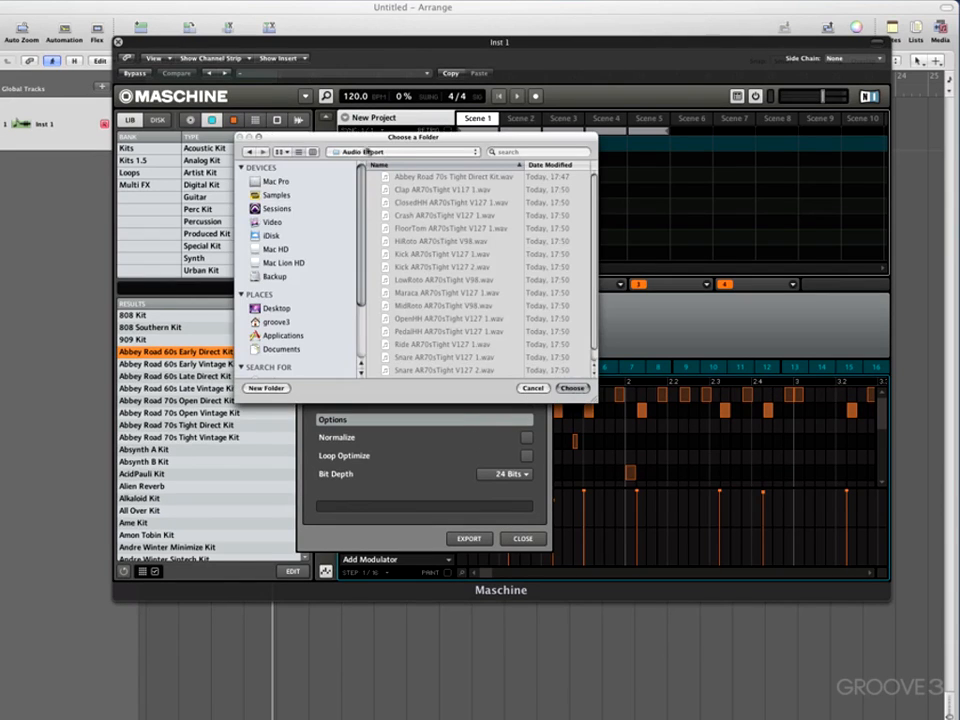
pyautogui.click(272, 308)
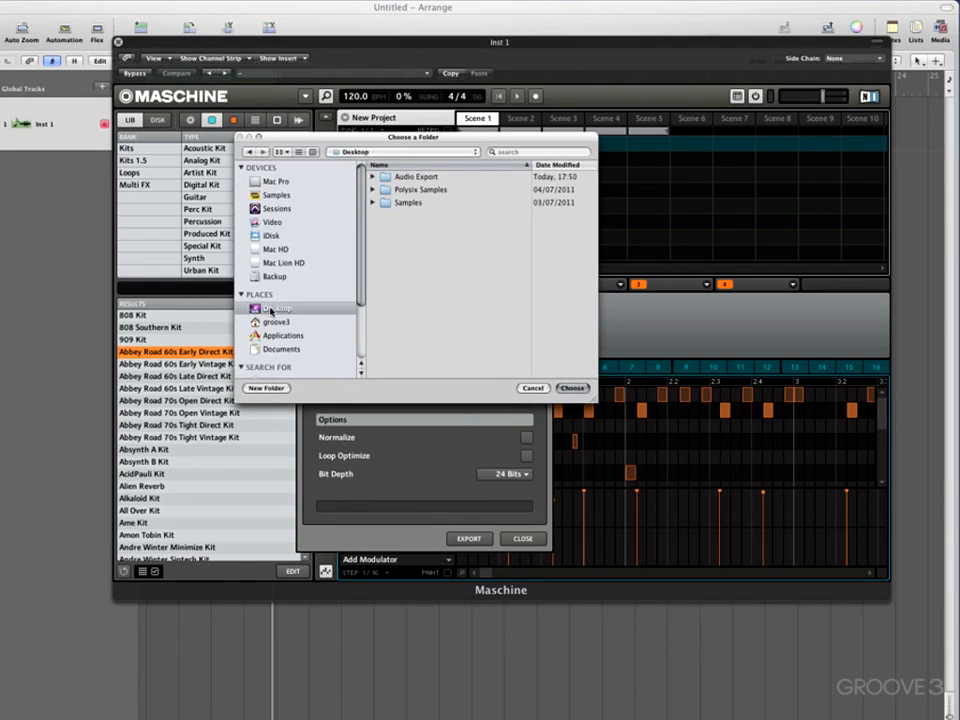
pyautogui.click(278, 388)
pyautogui.write('Log')
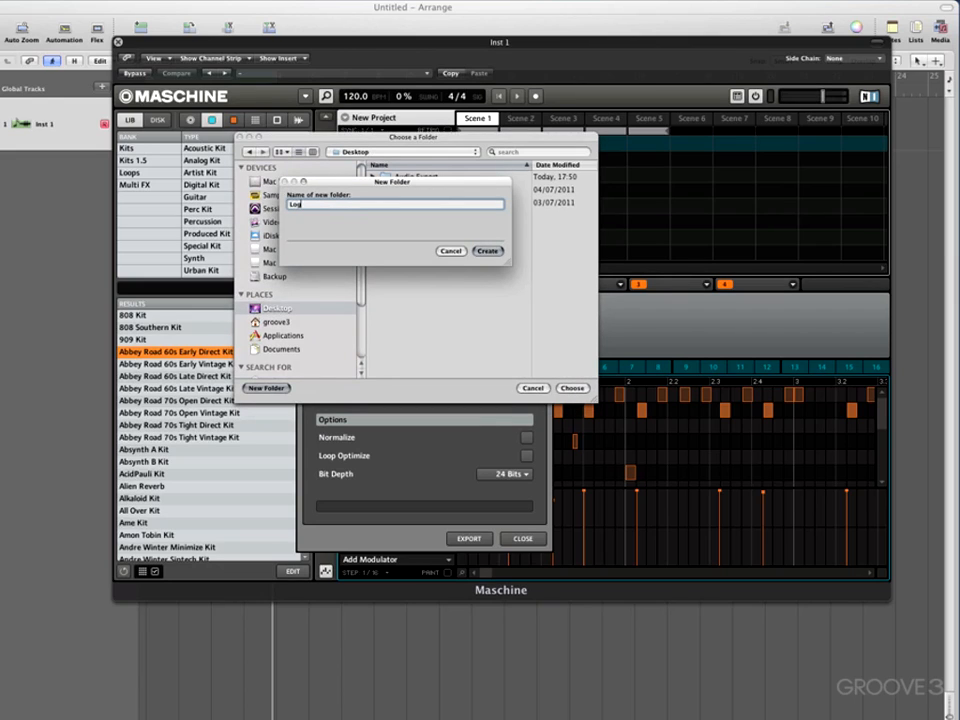
pyautogui.write('ic Export Kit')
pyautogui.press('Return')
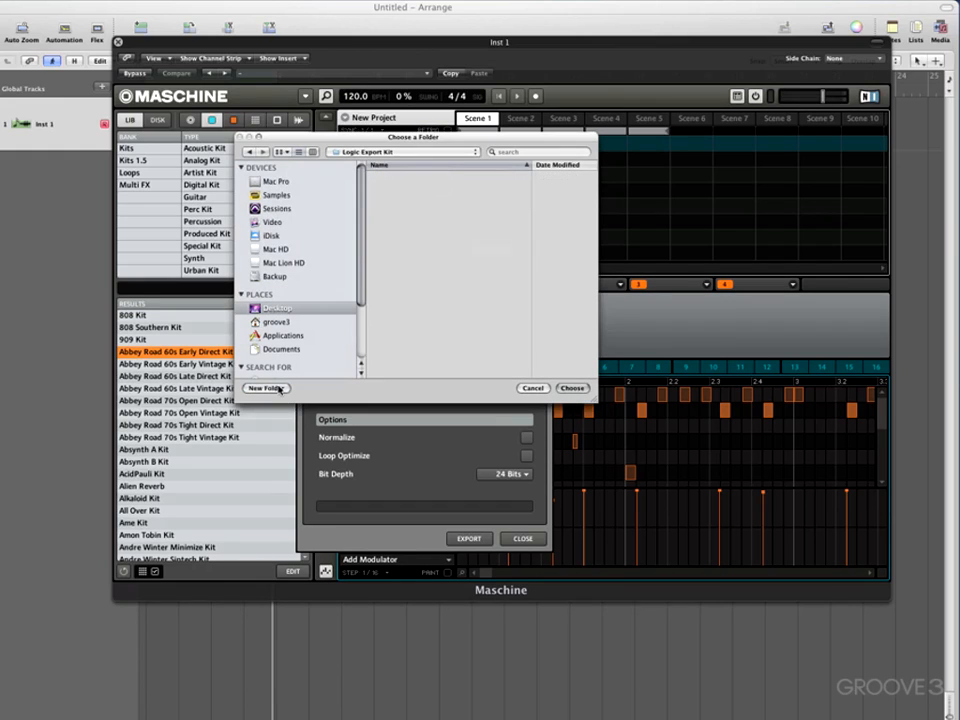
pyautogui.click(571, 388)
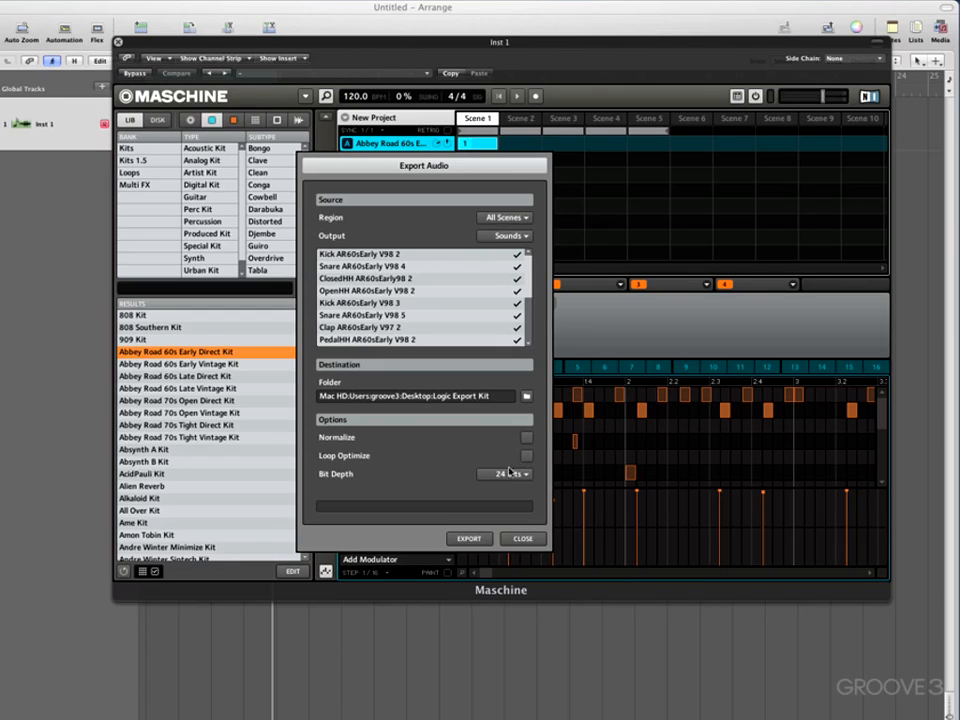
# Step: Export all sounds as 24-bit audio into the Logic Export Kit folder and close the export settings and the Maschine window
pyautogui.click(509, 475)
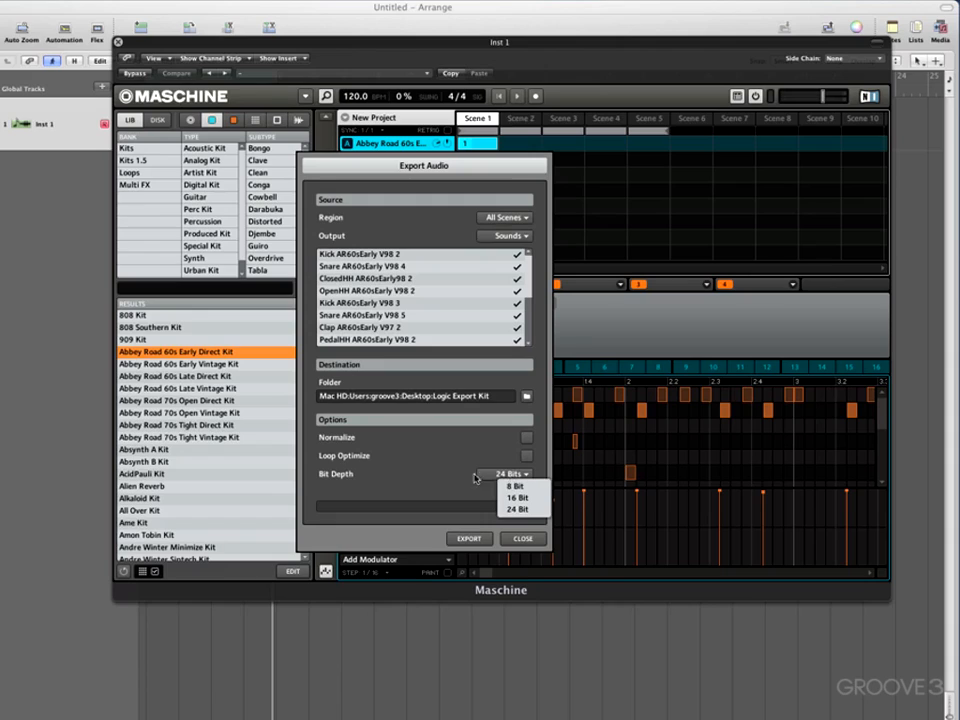
pyautogui.click(464, 478)
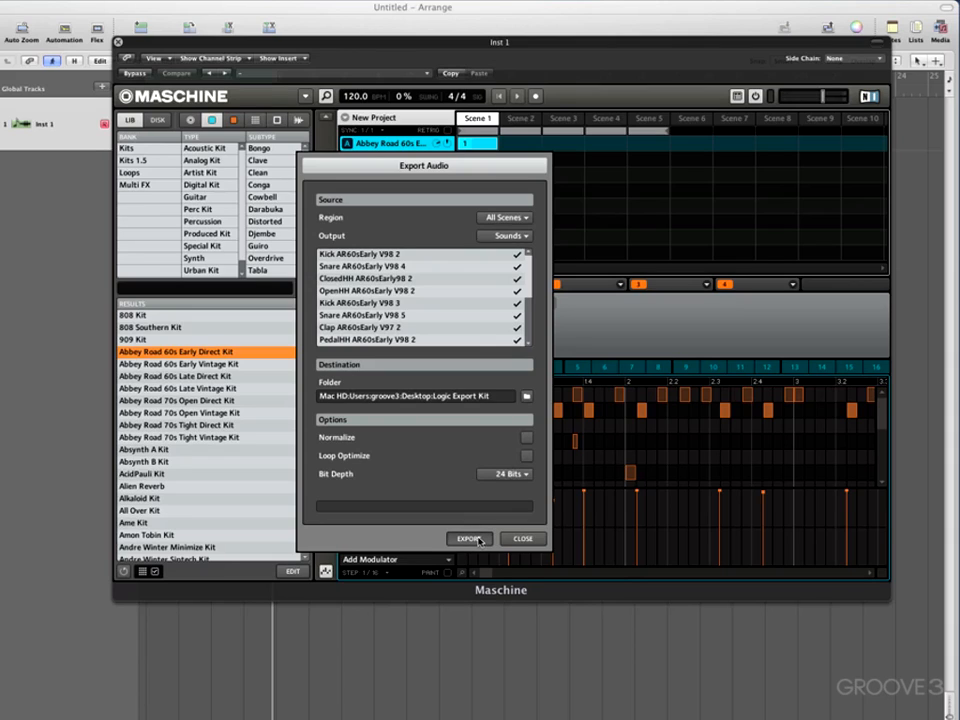
pyautogui.click(479, 541)
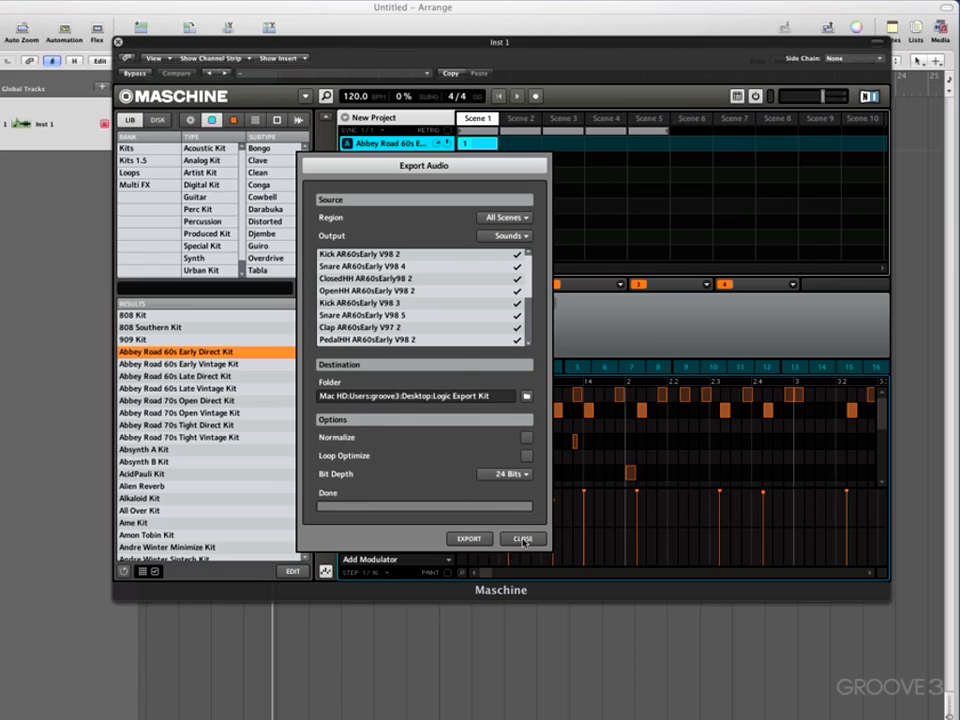
pyautogui.click(522, 538)
pyautogui.click(117, 42)
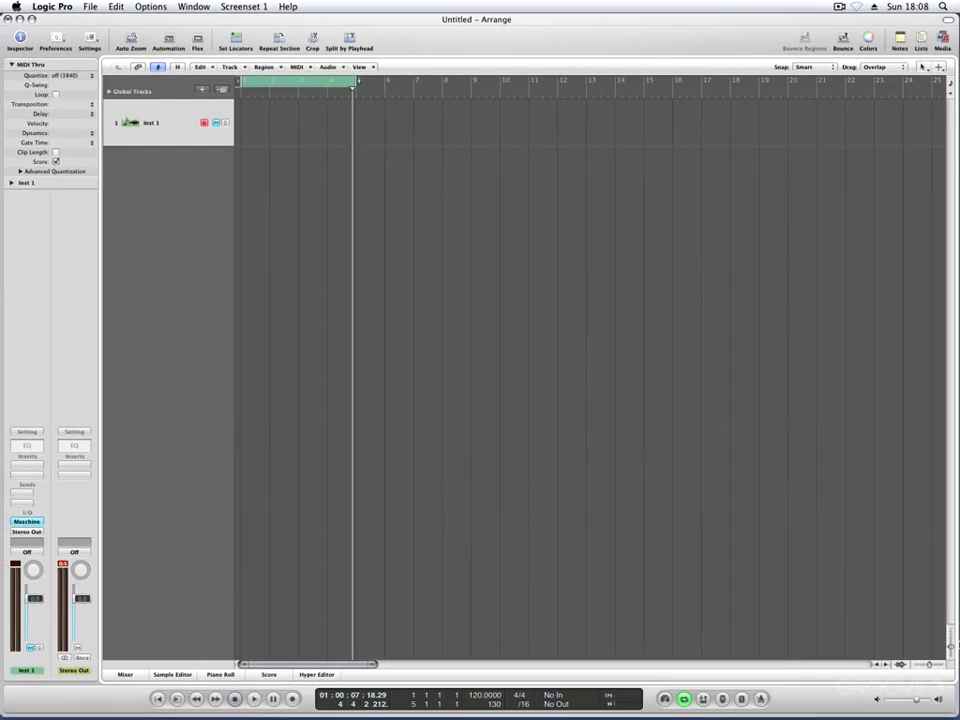
# Step: Narrow the Arrange window to reveal the Desktop, and select all 16 WAV files in the Logic Export Kit folder
pyautogui.moveTo(957, 714); pyautogui.dragTo(876, 709)
pyautogui.doubleClick(910, 530)
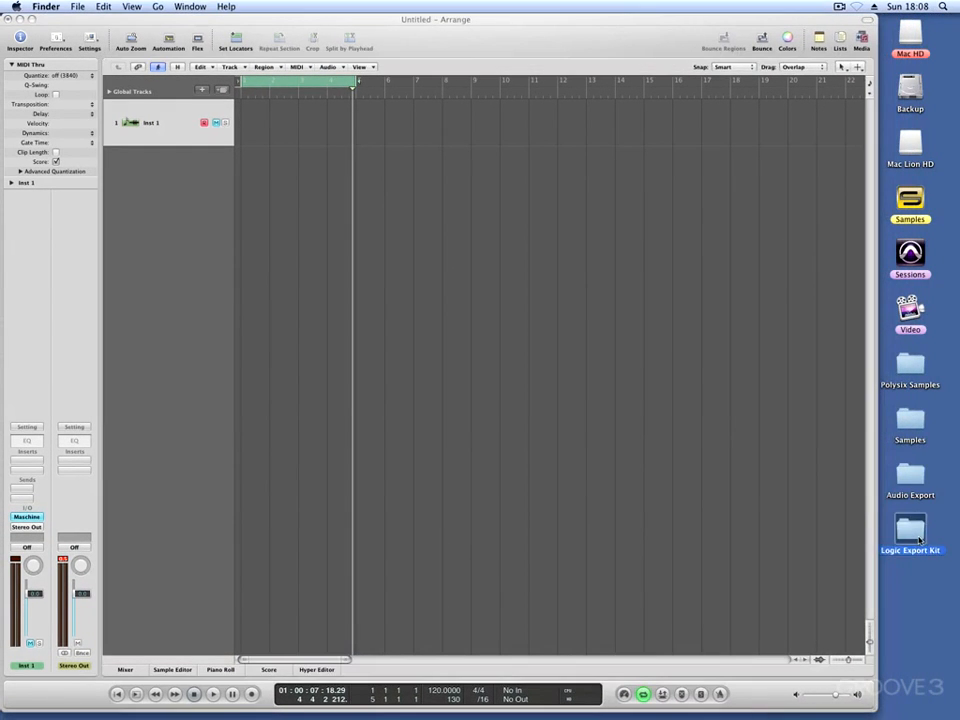
pyautogui.click(440, 172)
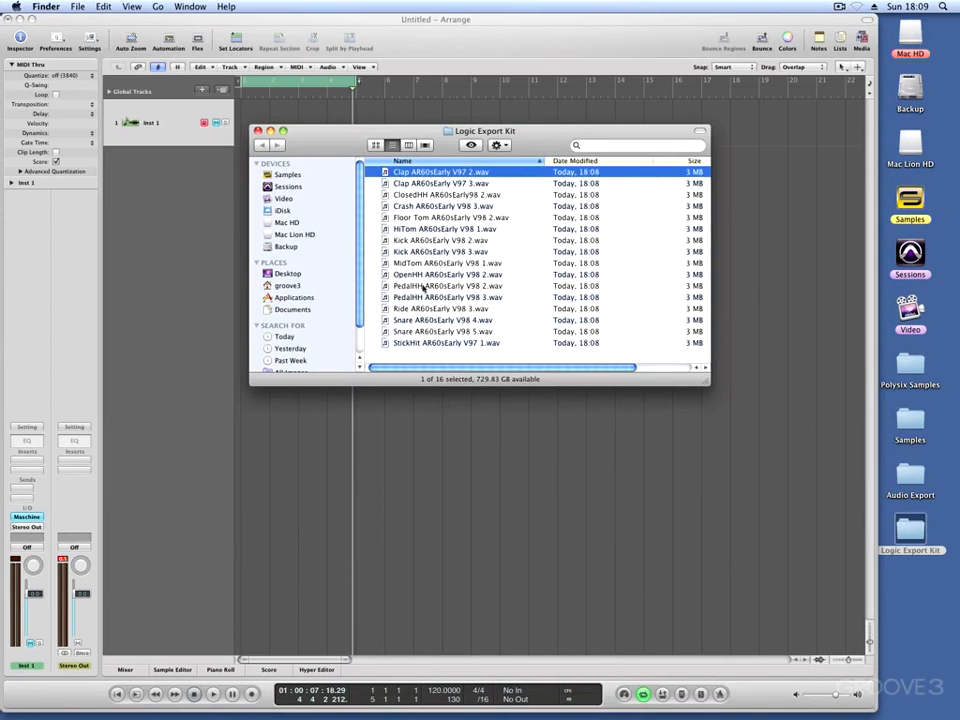
pyautogui.keyDown('shift'); pyautogui.click(424, 343); pyautogui.keyUp('shift')
pyautogui.moveTo(314, 145); pyautogui.dragTo(535, 181)
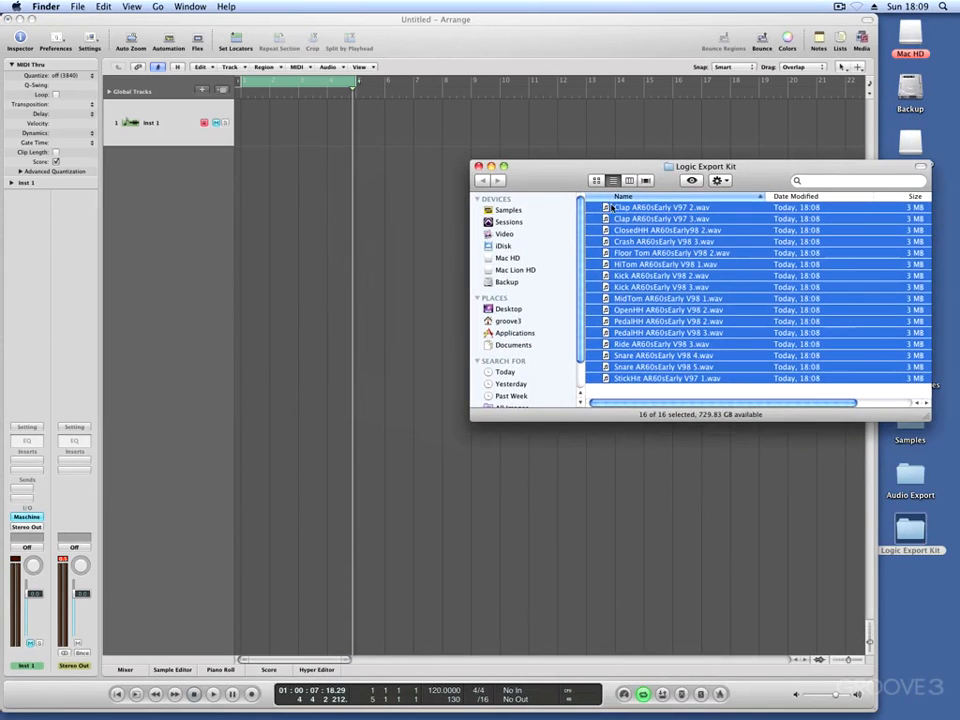
# Step: Add the selected WAV files to the arrangement at bar 1 below the Inst 1 track, using the Create new tracks option
pyautogui.moveTo(590, 208); pyautogui.dragTo(251, 189)
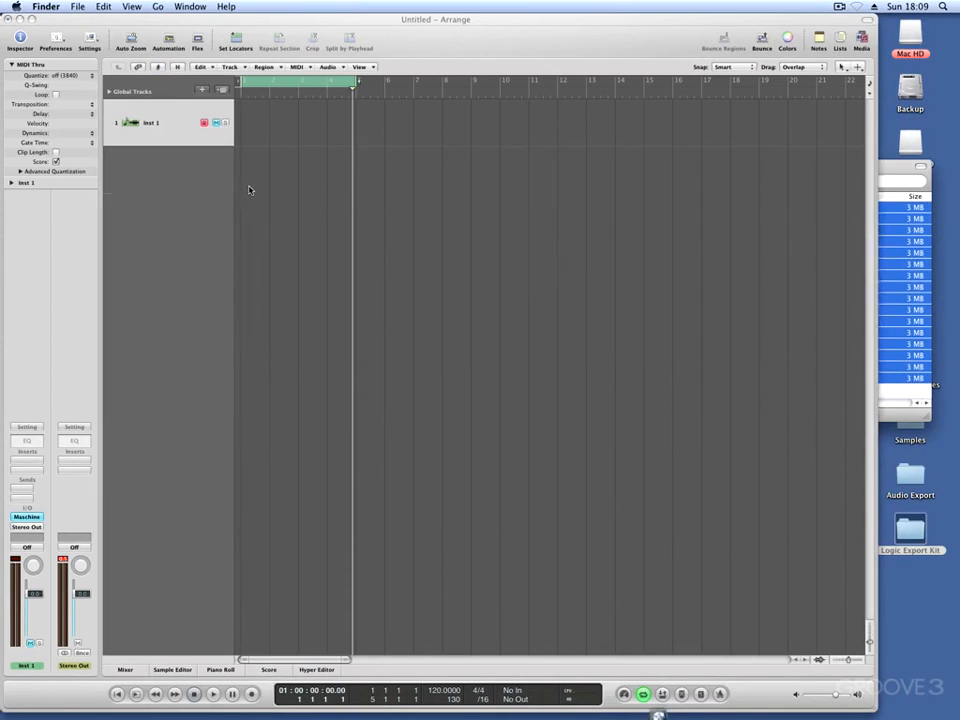
pyautogui.click(402, 186)
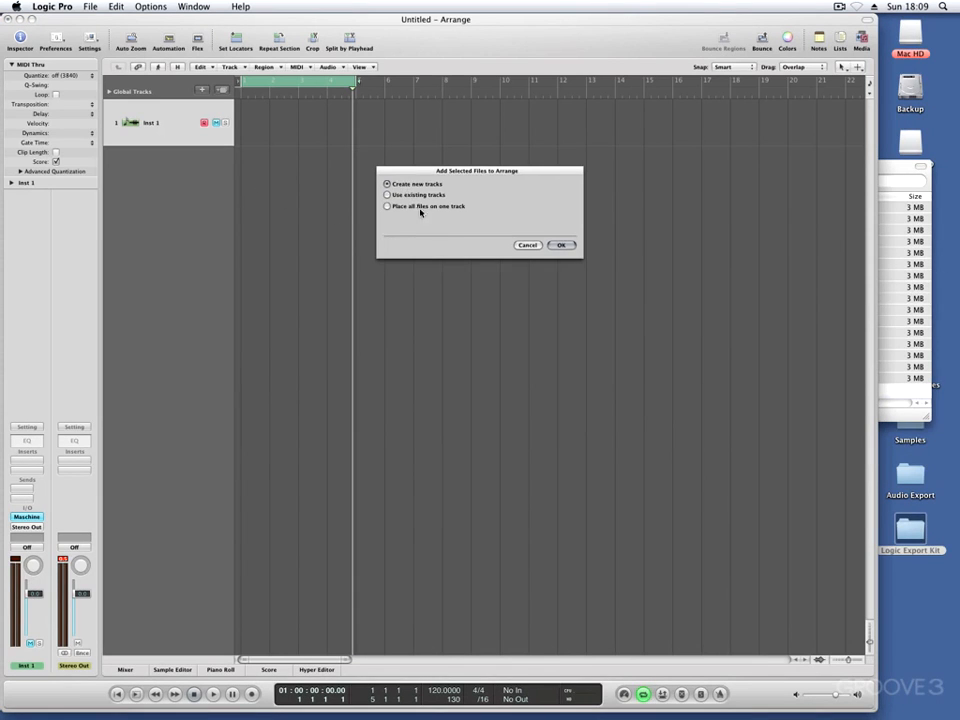
pyautogui.click(561, 245)
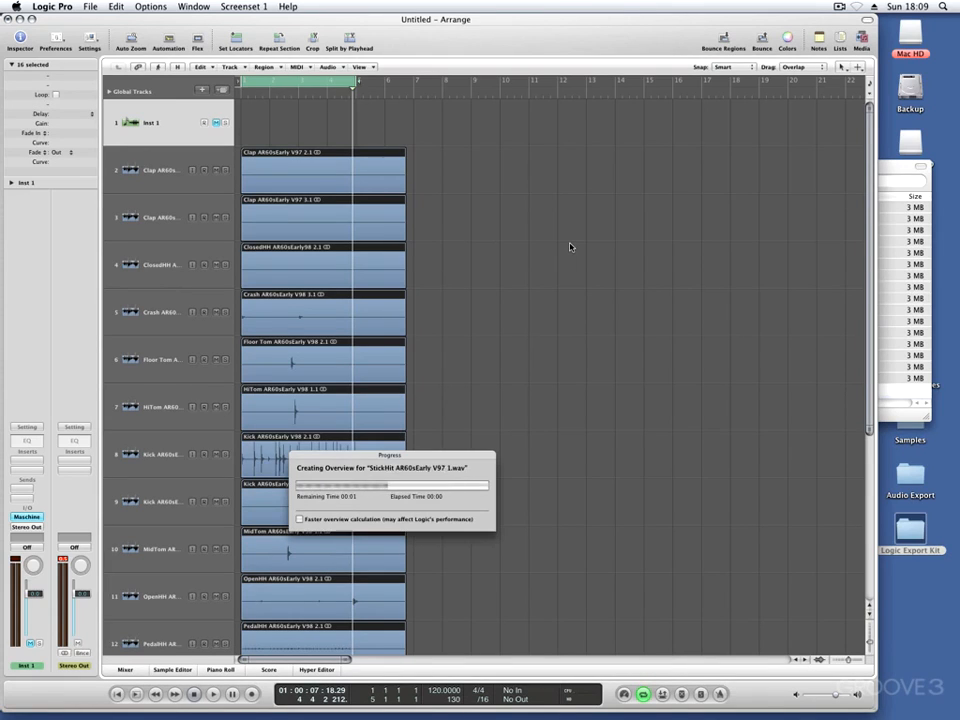
# Step: Play back the imported drum tracks, look through them down to the StickHit track, and stop playback
pyautogui.press('space')
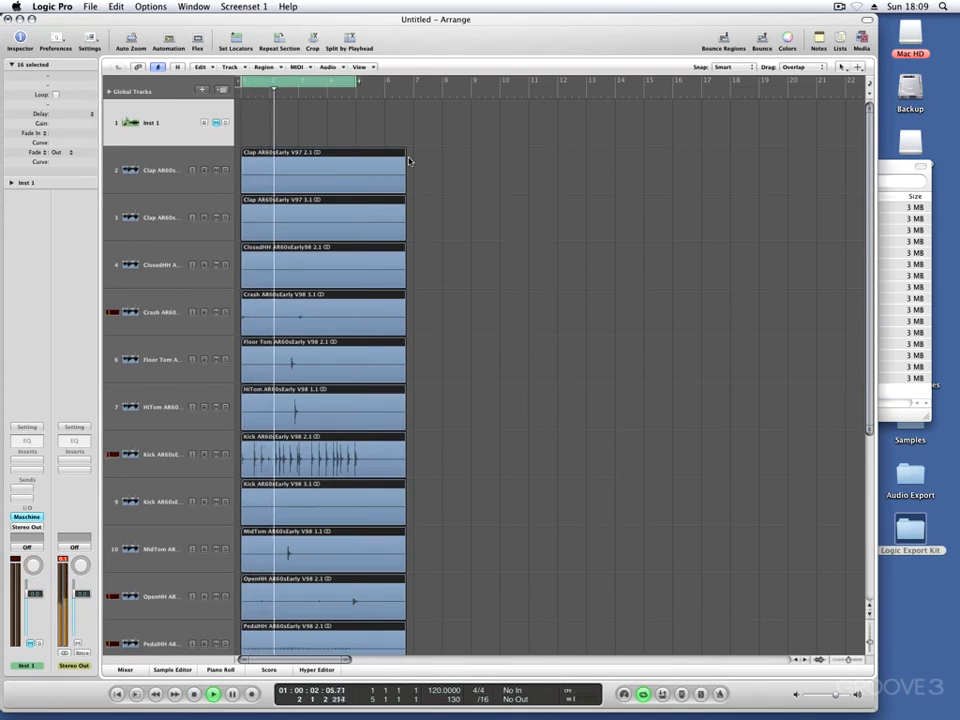
pyautogui.scroll(-5, 409, 158)
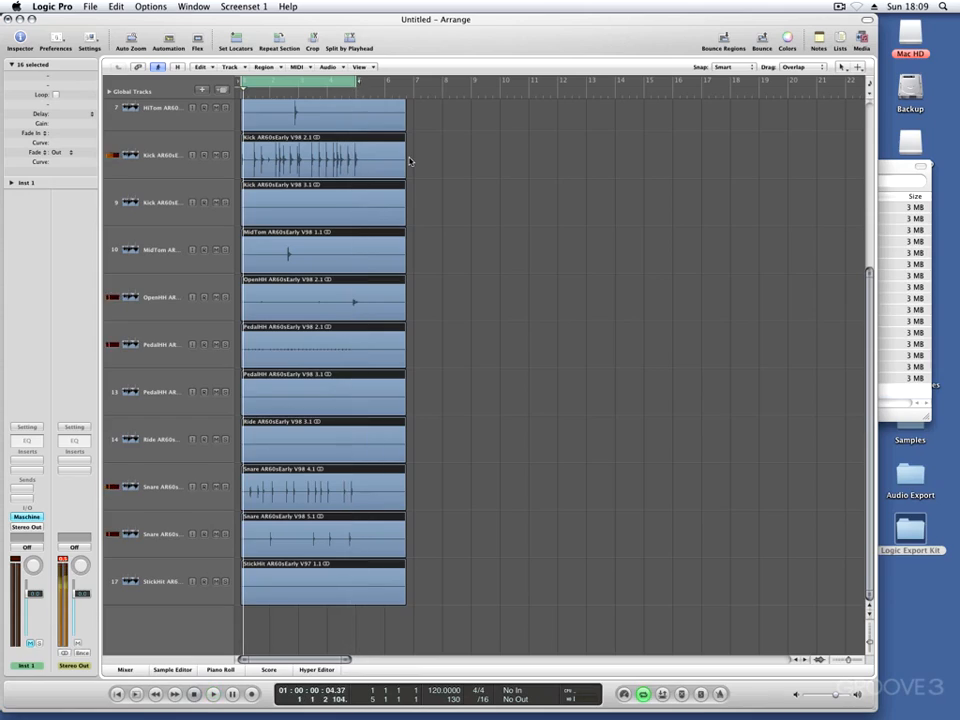
pyautogui.press('Return')
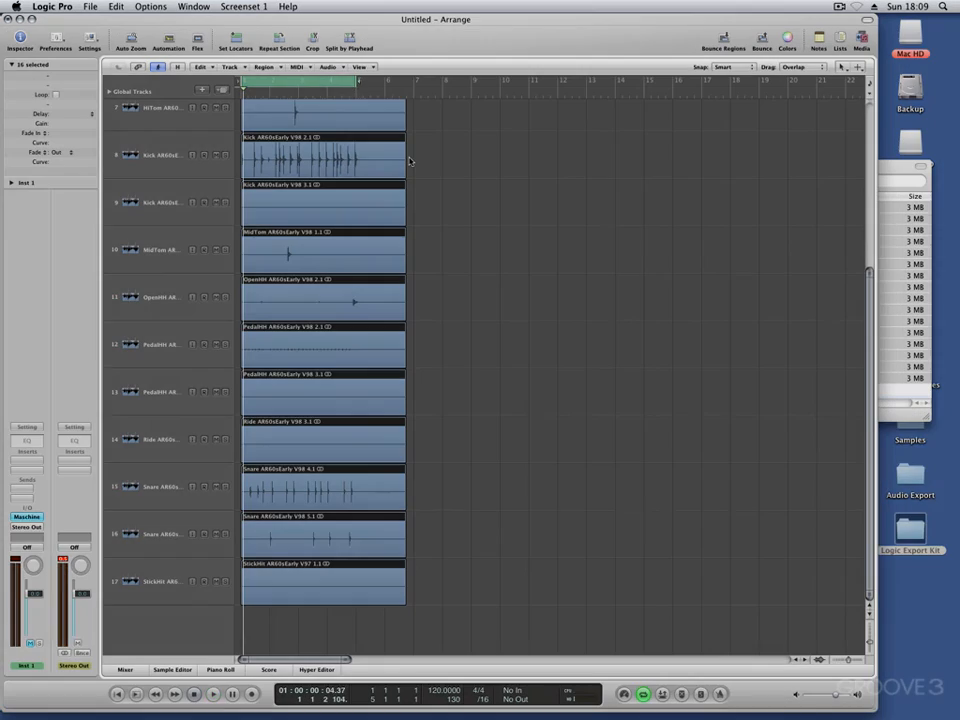